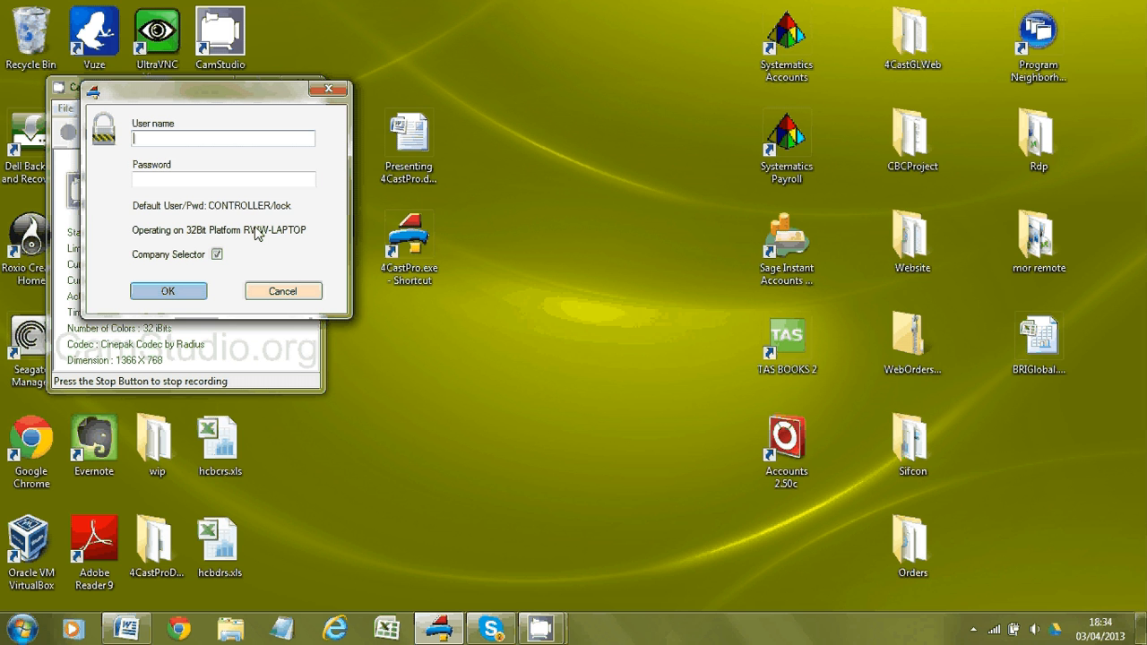
Step: Log in to 4CastPro with the default user name and password
type("CONTROLLER")
key("Tab")
type("lock")
left_click(168, 292)
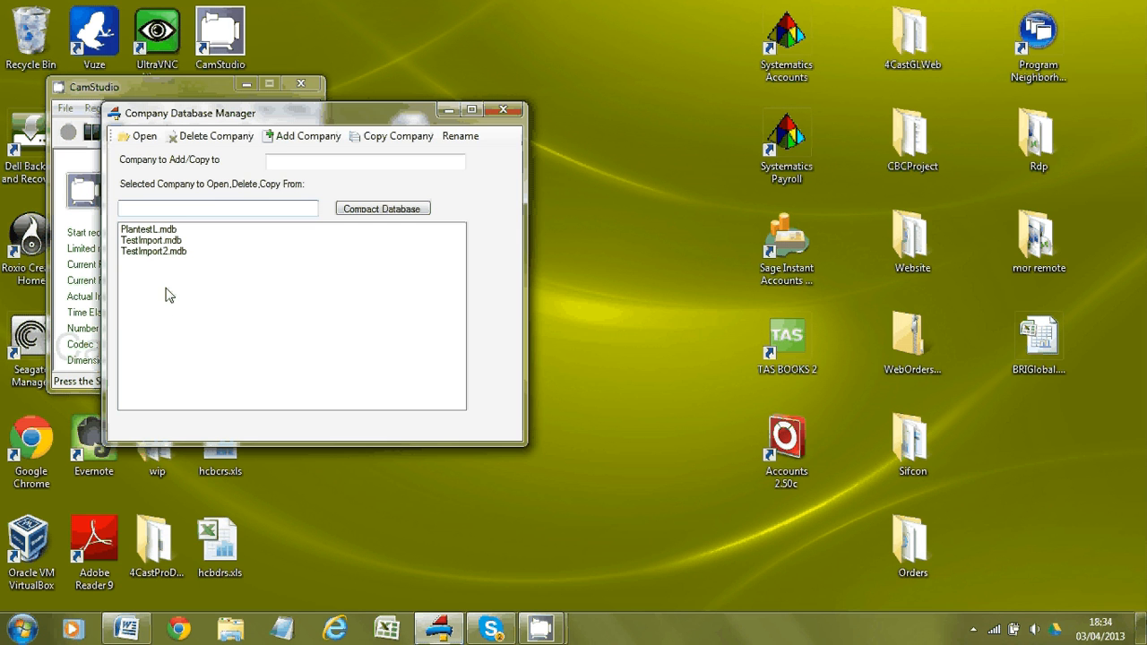
Step: Add a new company called TestImport3 and open TestImport3.mdb
left_click(286, 158)
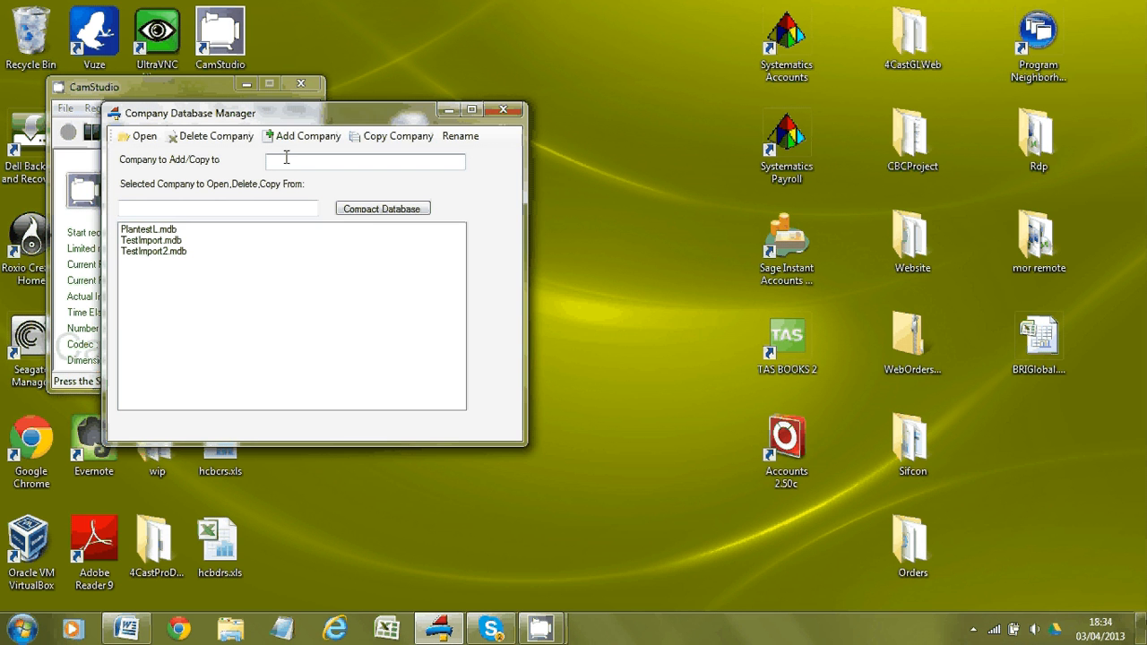
type("TestImport3")
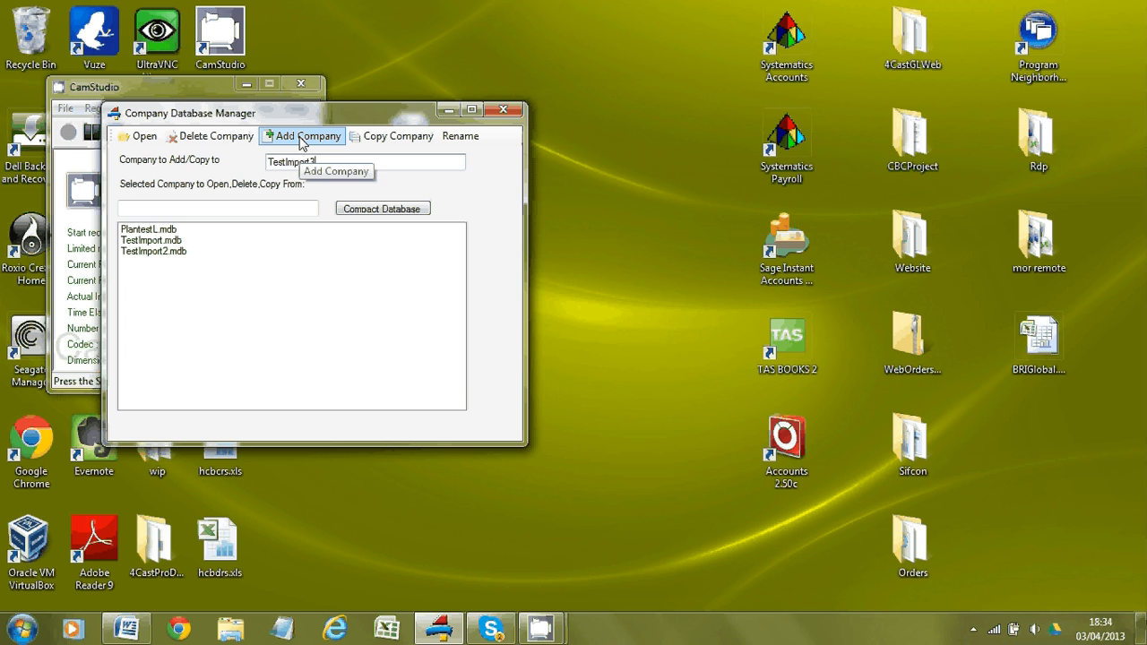
left_click(302, 142)
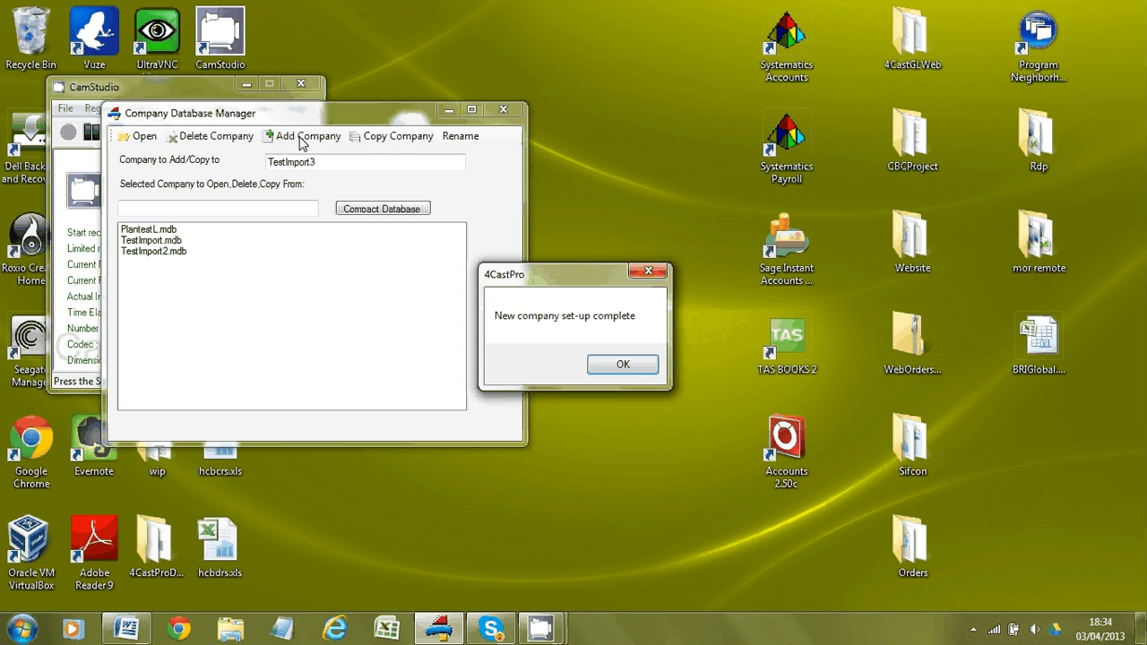
left_click(612, 359)
left_click(171, 262)
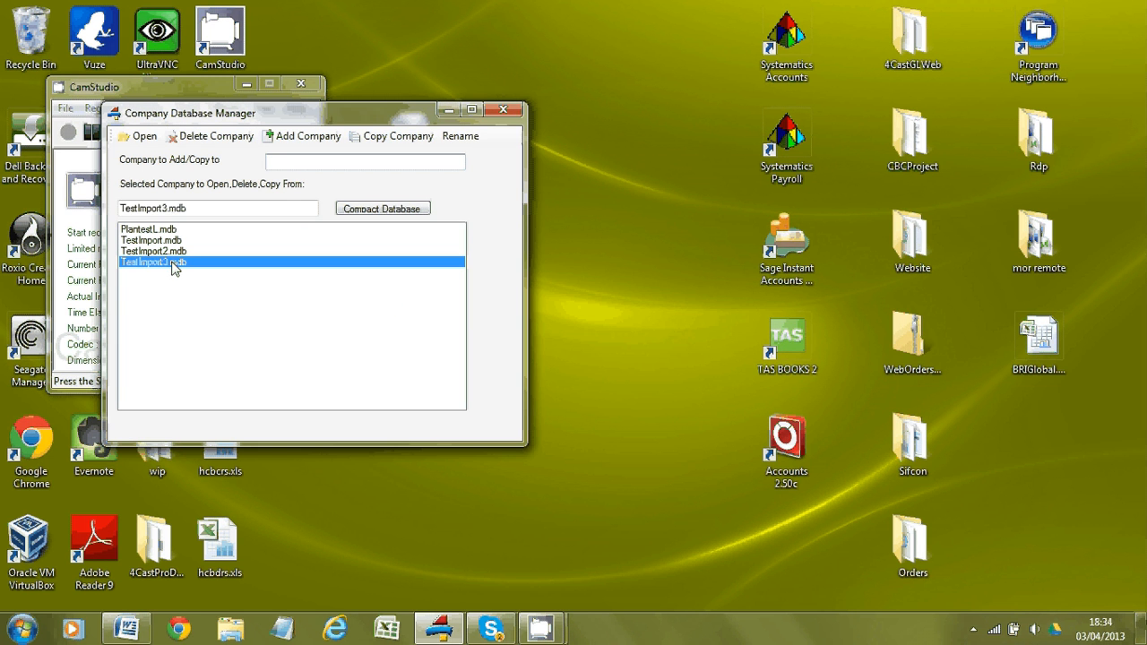
double_click(162, 262)
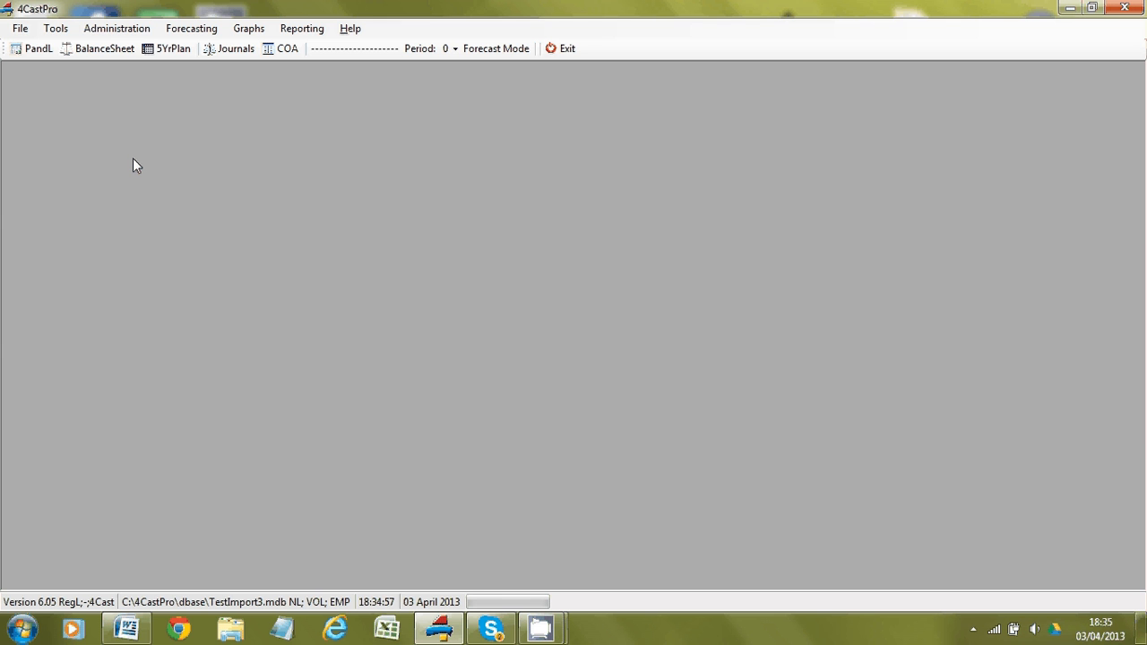
Step: Open the TB Import from xls file form and launch its example spreadsheet
left_click(20, 30)
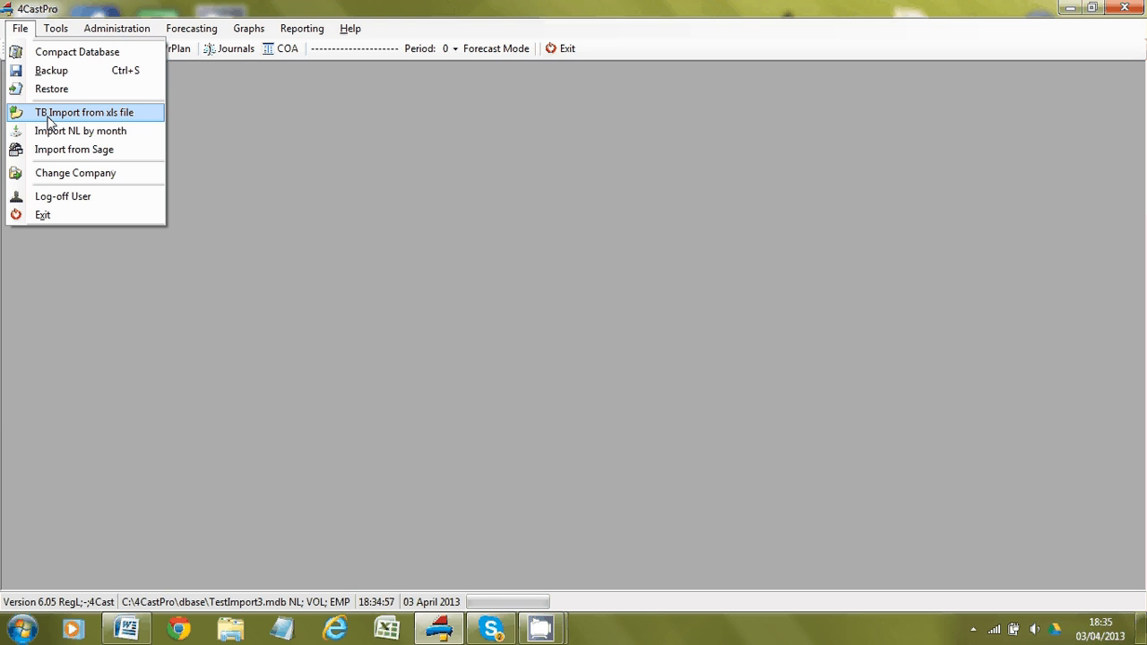
left_click(49, 113)
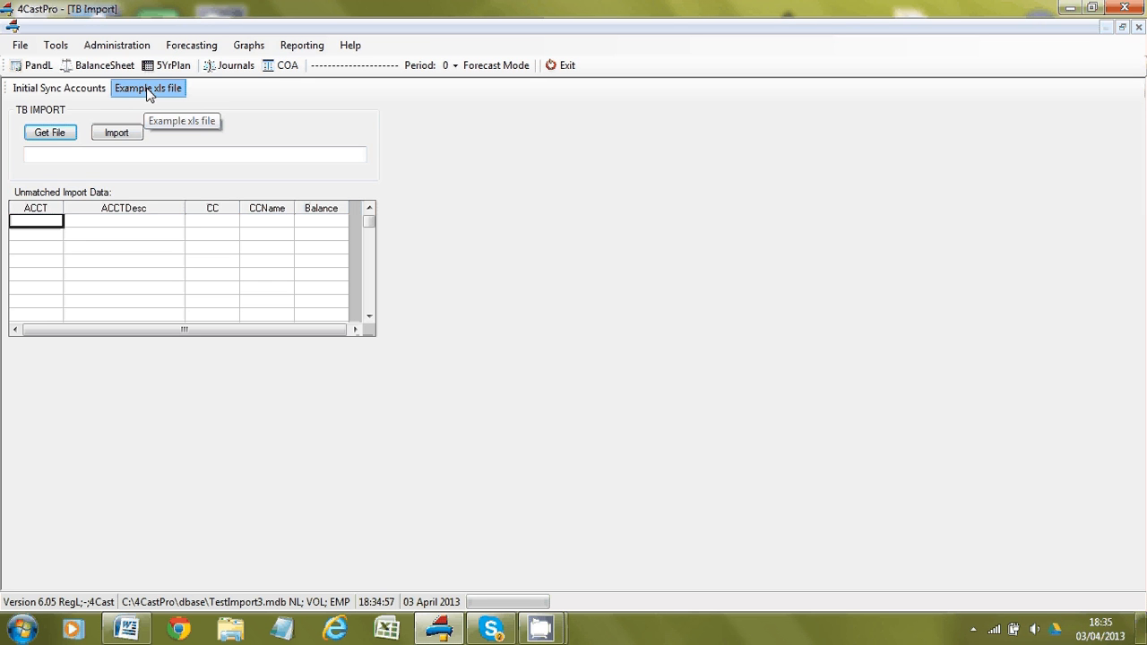
left_click(148, 90)
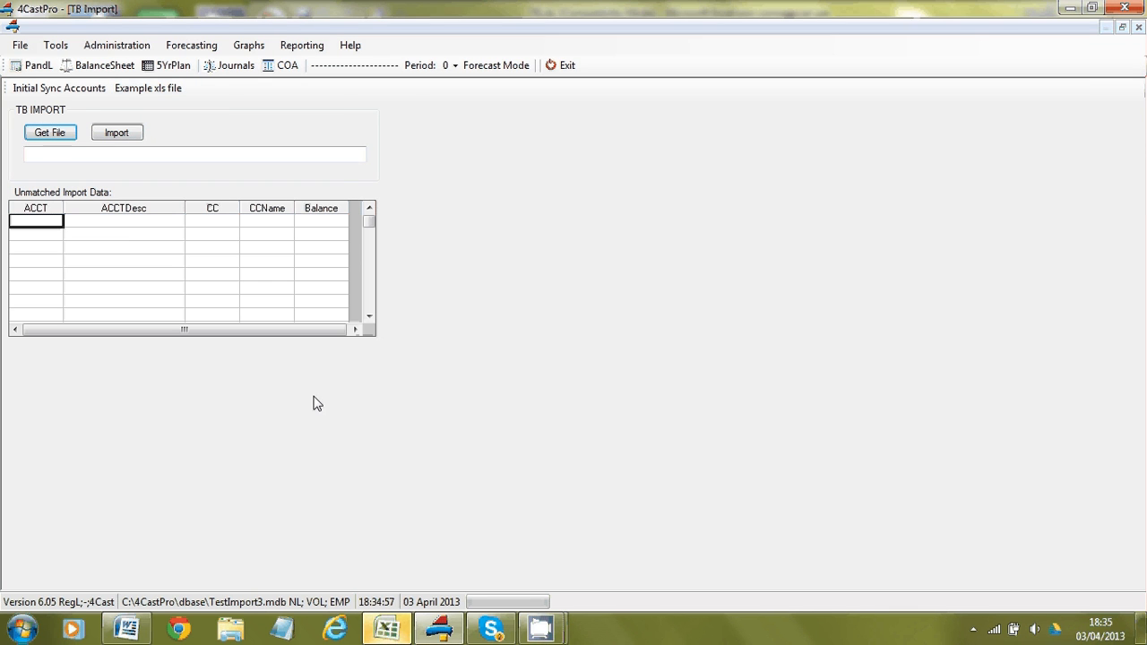
Step: Check TB.xls's E2 account type codes and 'tb' named range, then close without saving
left_click(388, 628)
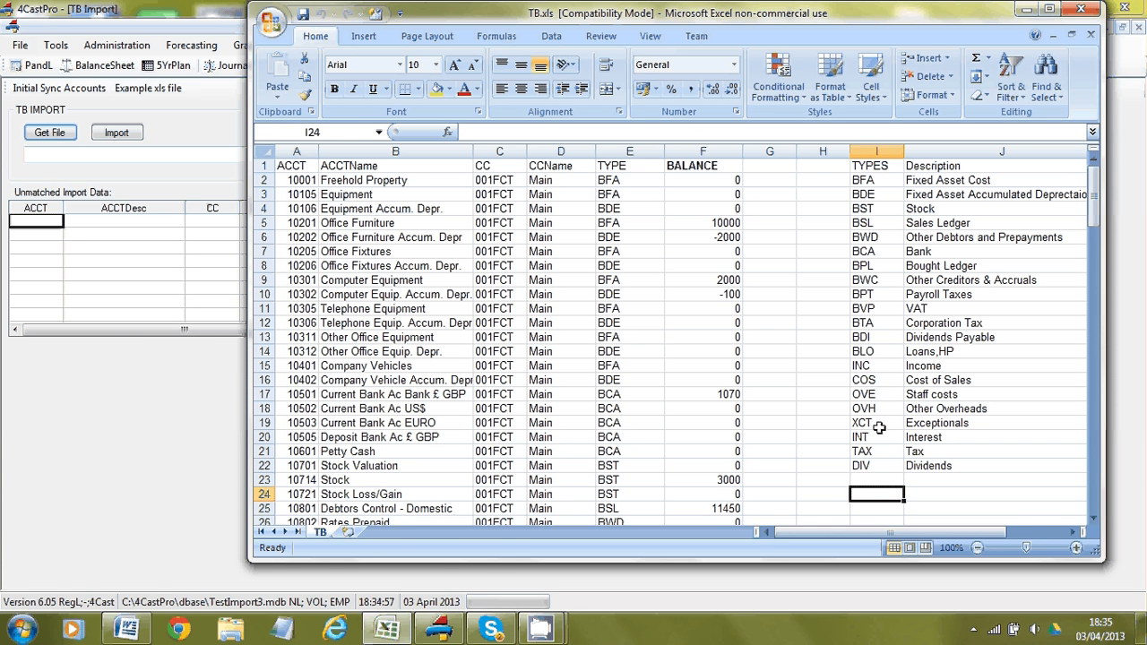
left_click(654, 181)
left_click(671, 181)
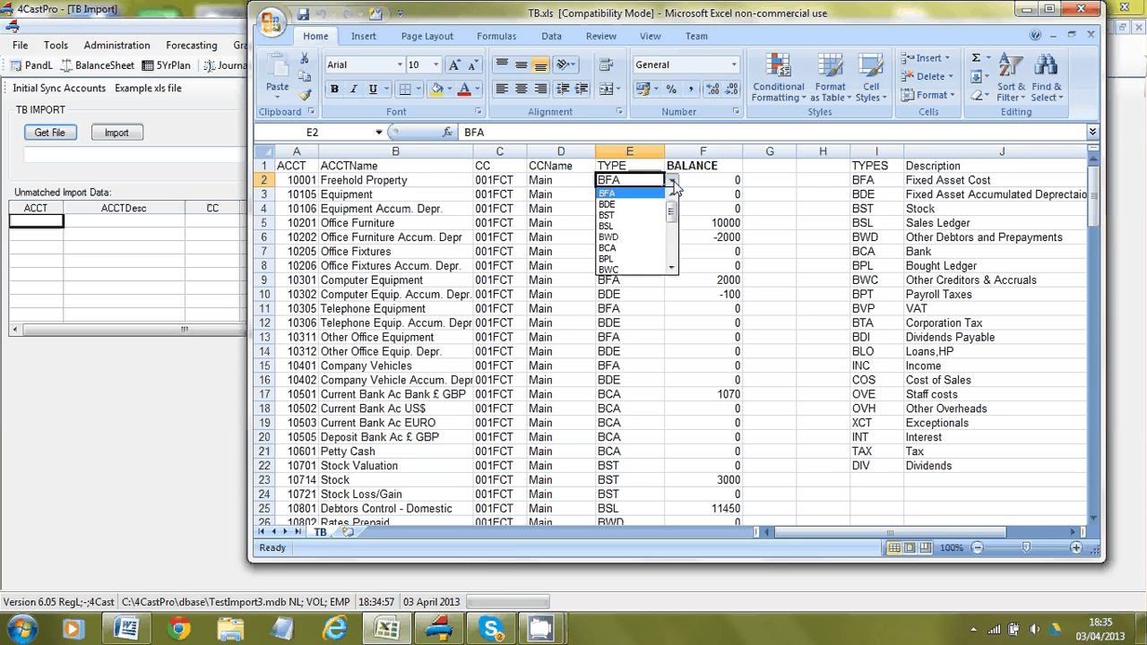
left_click(674, 184)
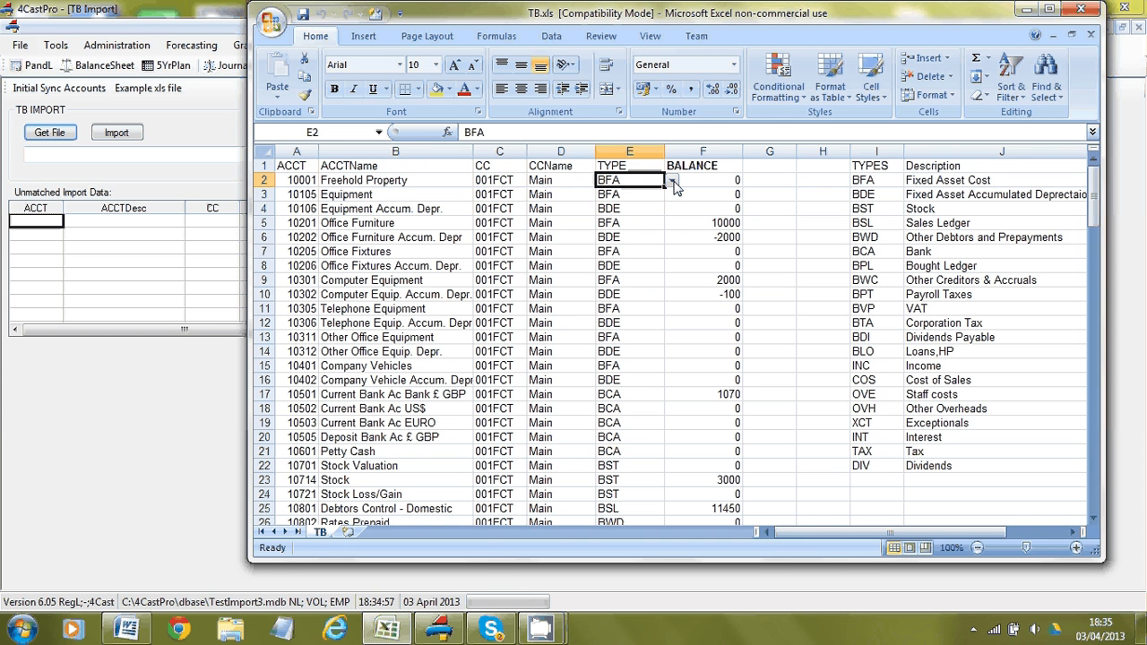
left_click(381, 134)
left_click(325, 153)
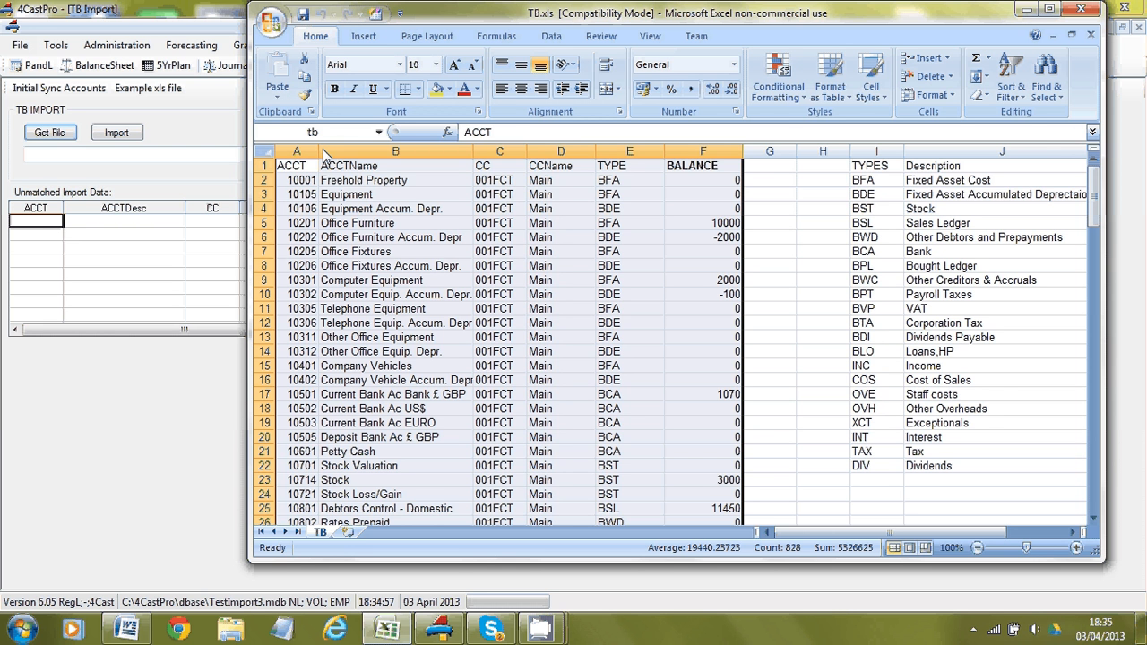
left_click(1085, 9)
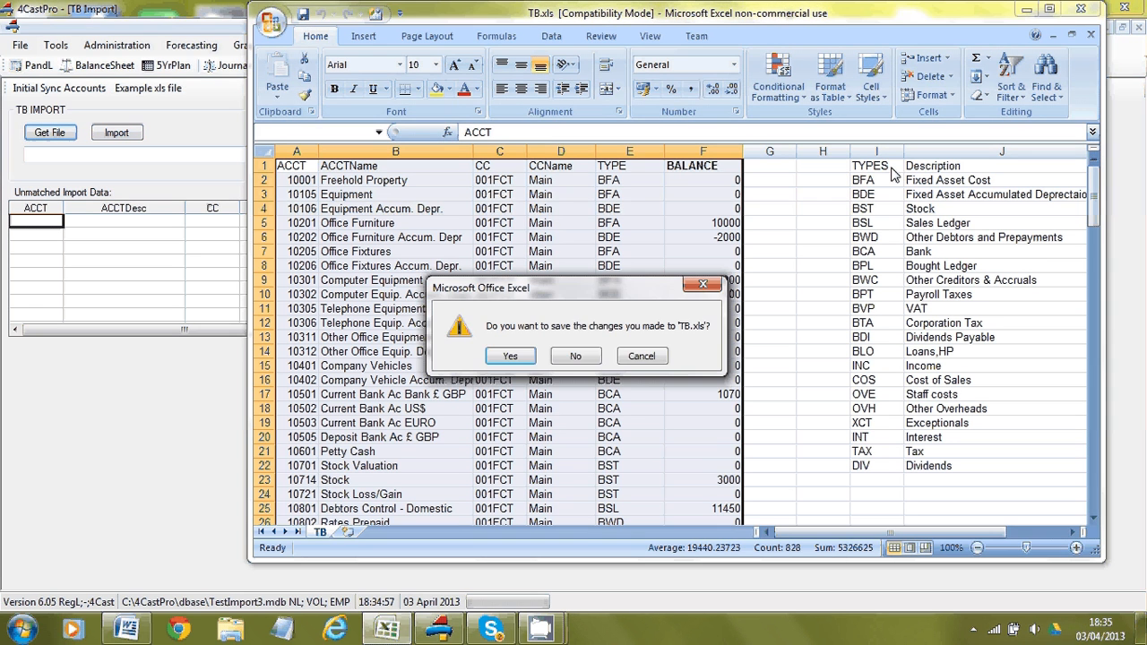
left_click(576, 357)
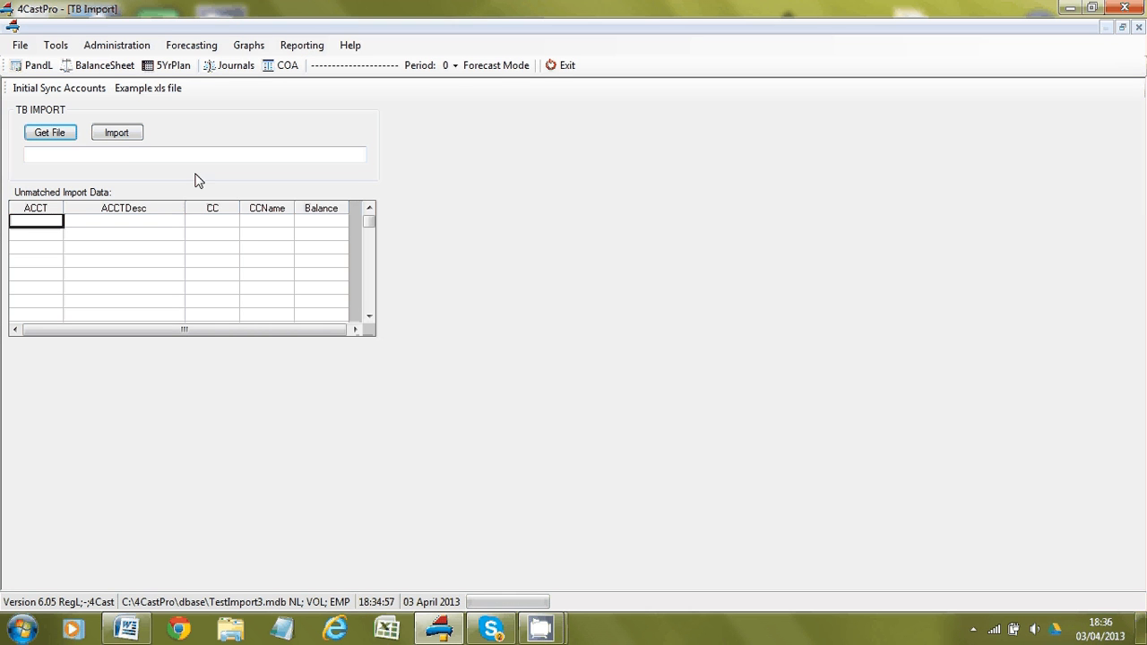
Step: Load TB.xls and sync the whole chart of accounts, including account groups
left_click(56, 132)
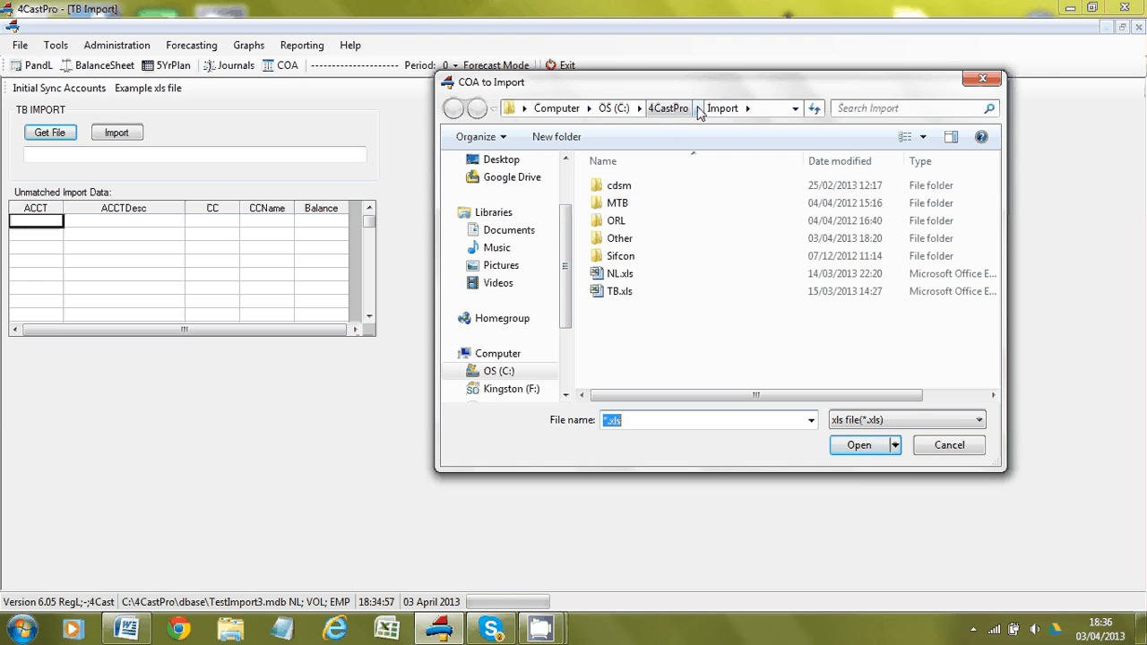
double_click(620, 292)
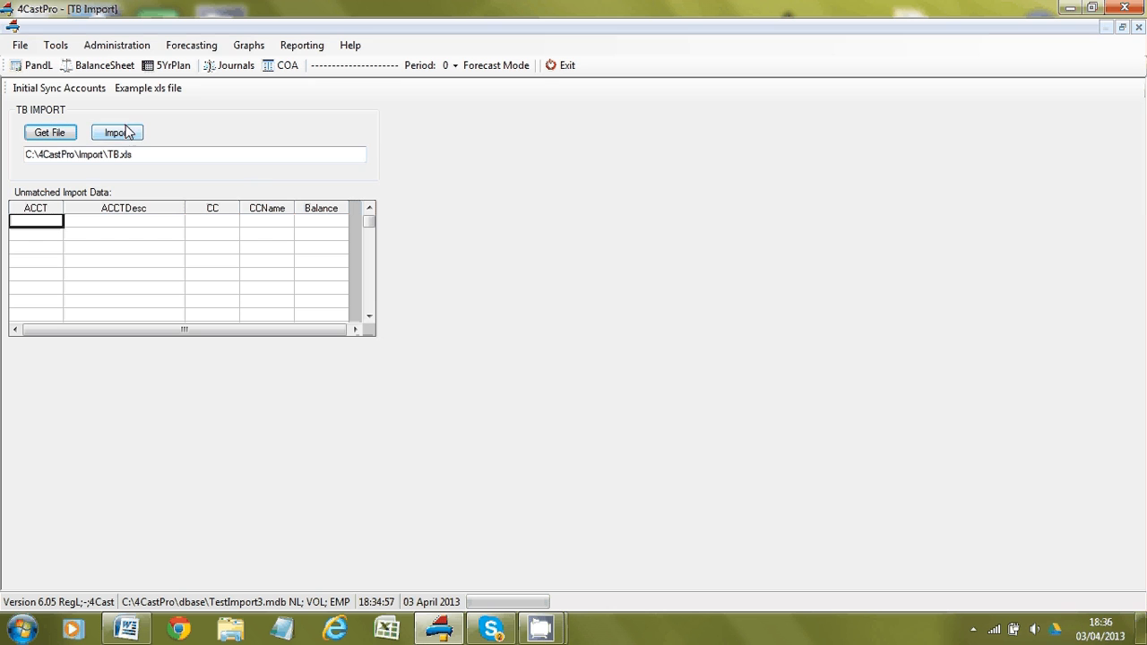
left_click(65, 90)
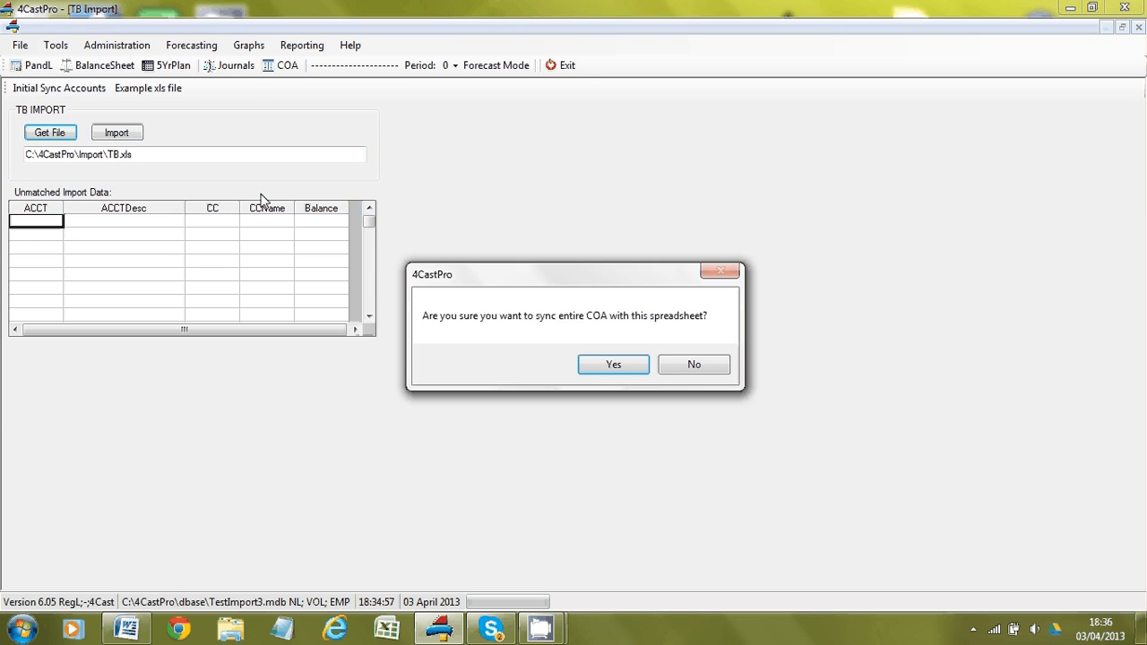
left_click(609, 365)
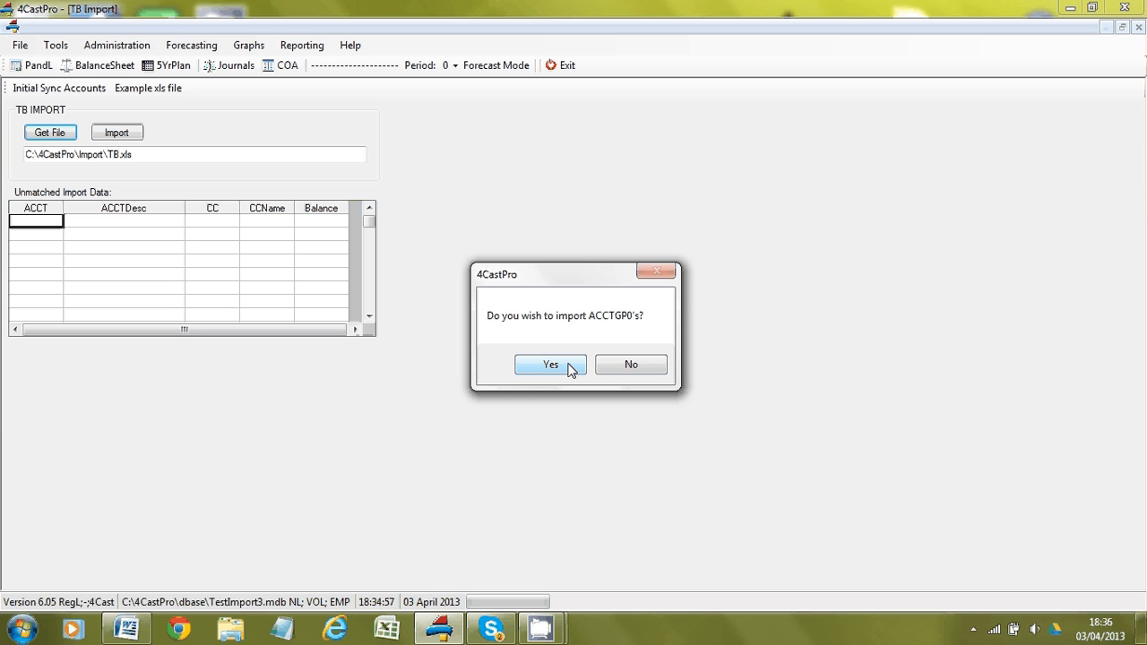
left_click(571, 371)
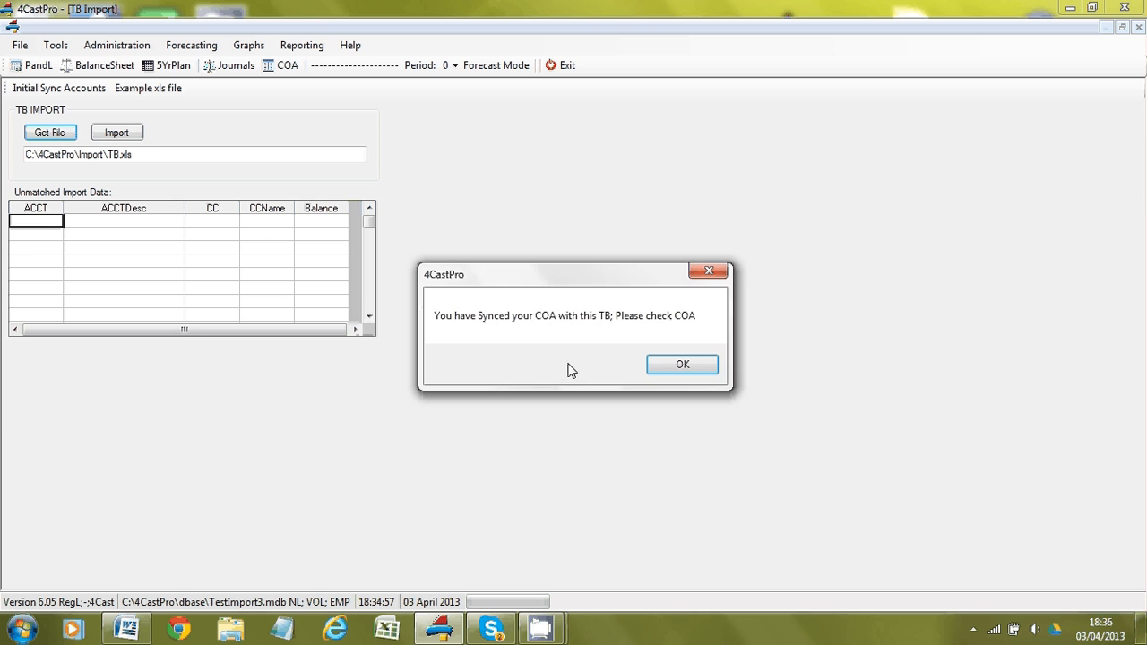
left_click(681, 366)
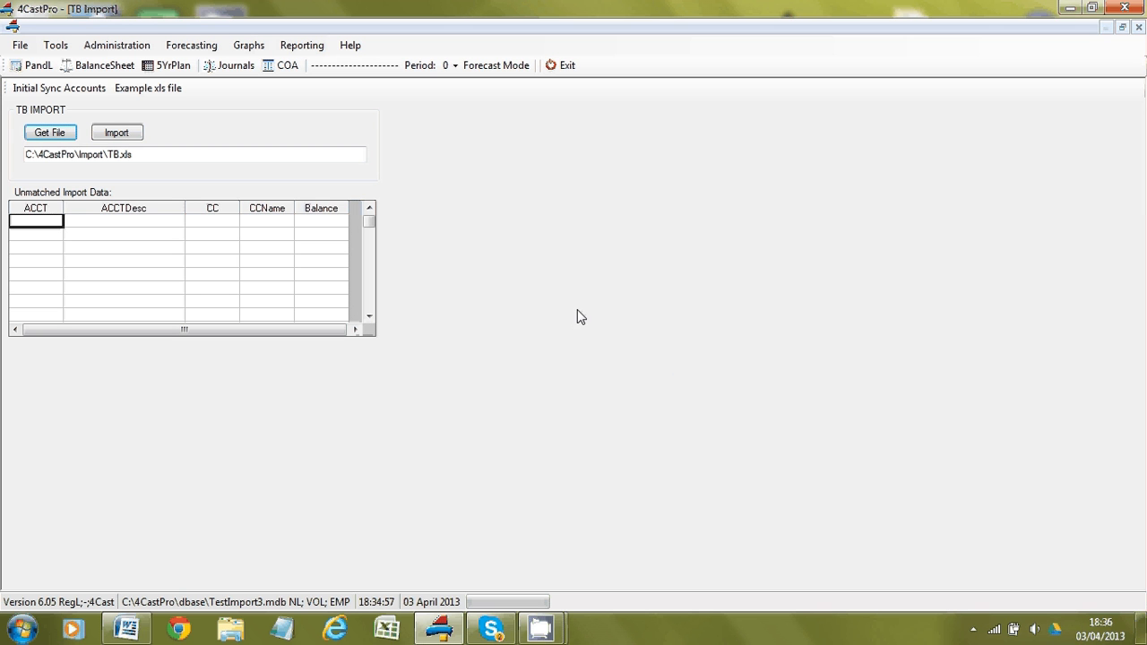
Step: Import the trial balance and view Jan 2013 P&L: Total Sales 37,000, Gross Profit 18,490
left_click(129, 138)
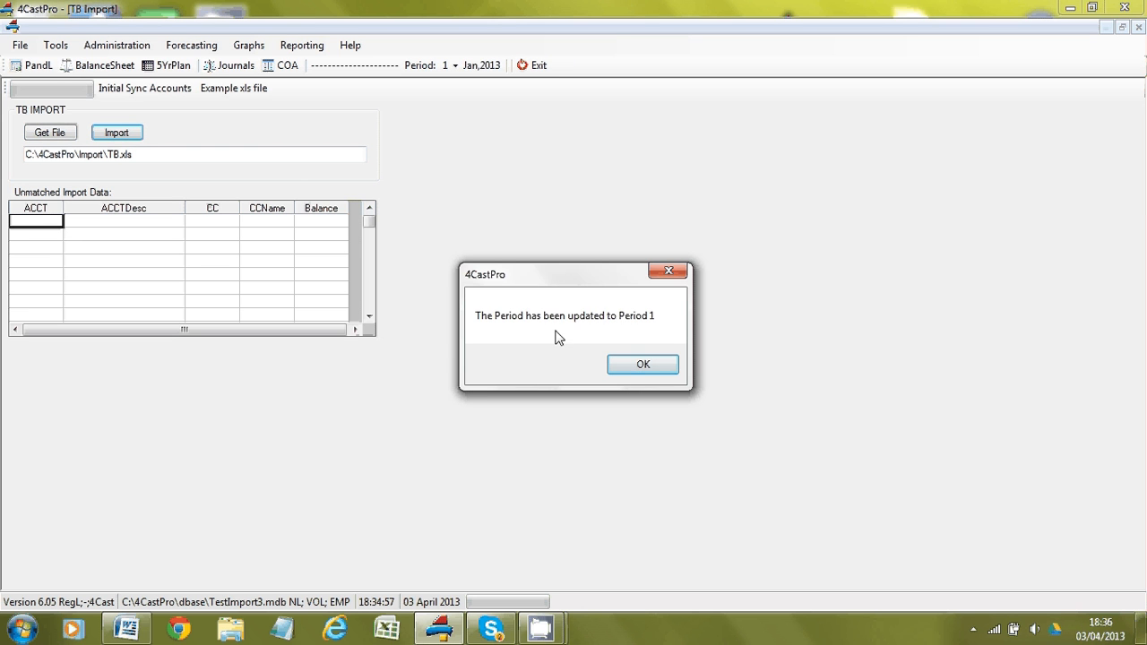
left_click(627, 364)
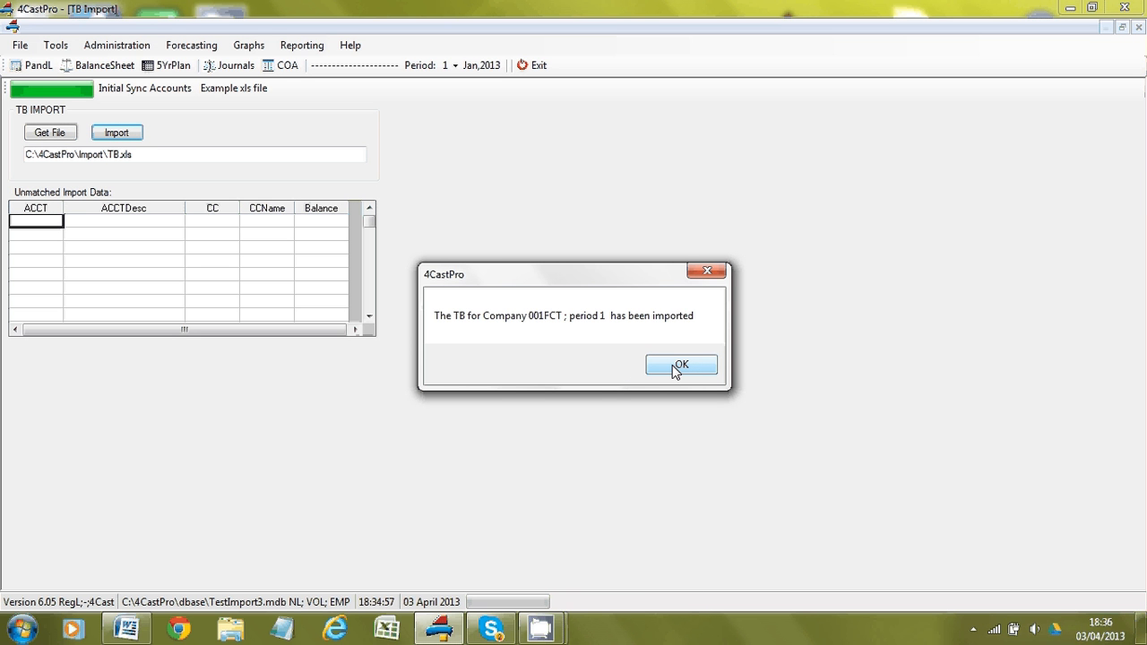
left_click(677, 370)
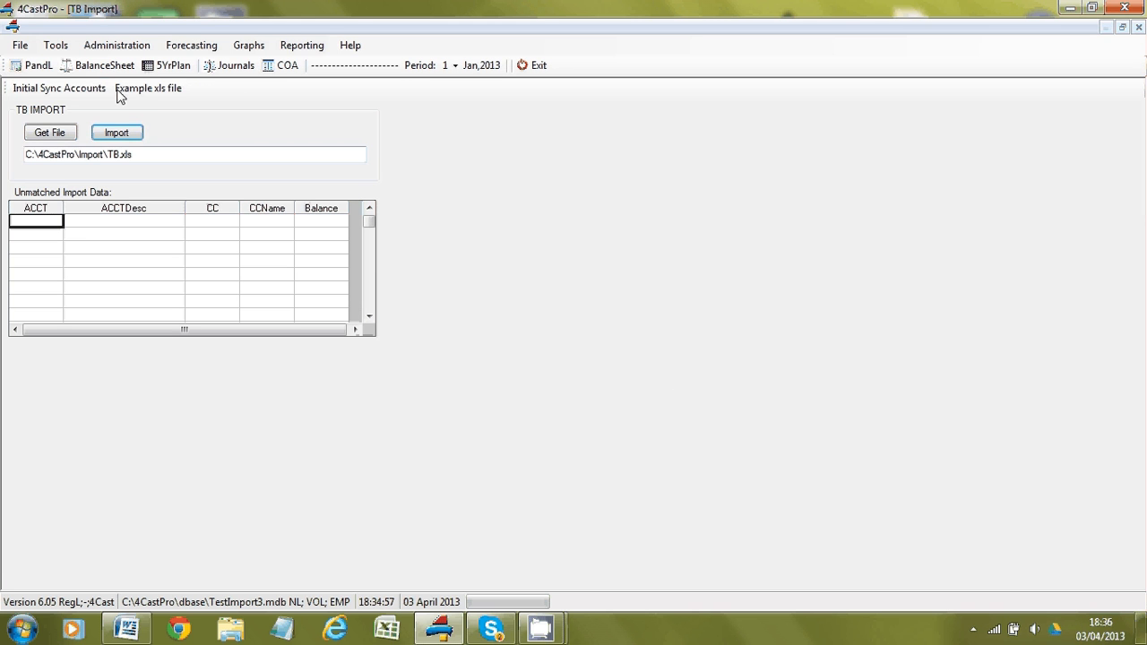
left_click(43, 68)
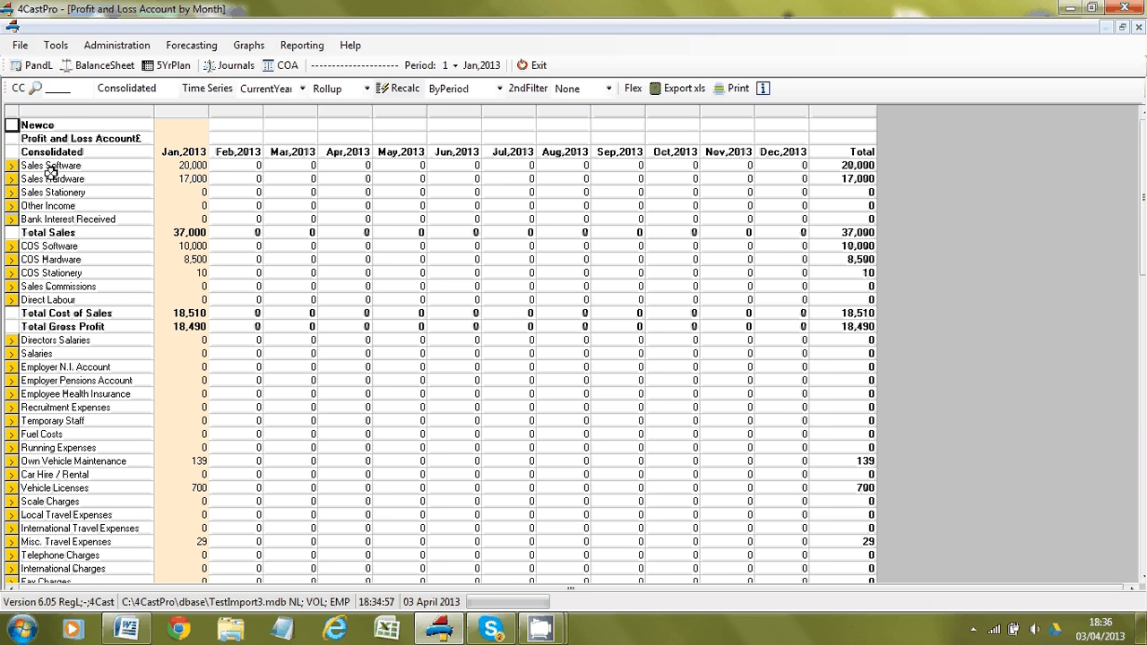
Step: Inspect the vehicle overhead lines, expand Sales and Overheads groups, and view the balance sheet
left_click(58, 428)
left_click(63, 461)
left_click(63, 475)
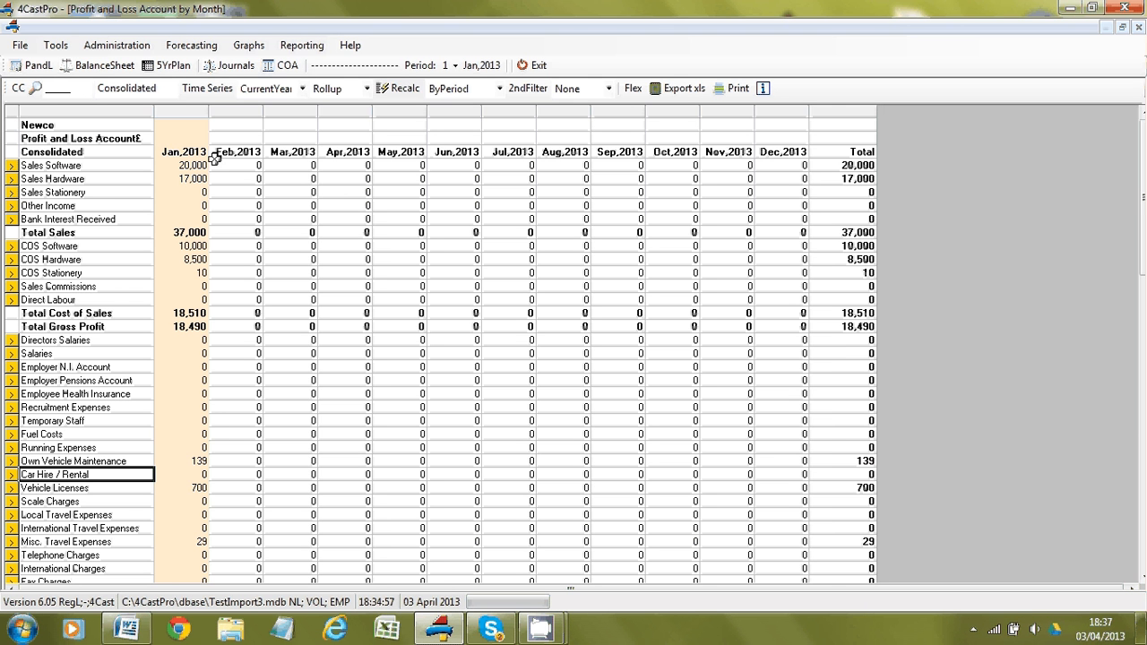
left_click(282, 66)
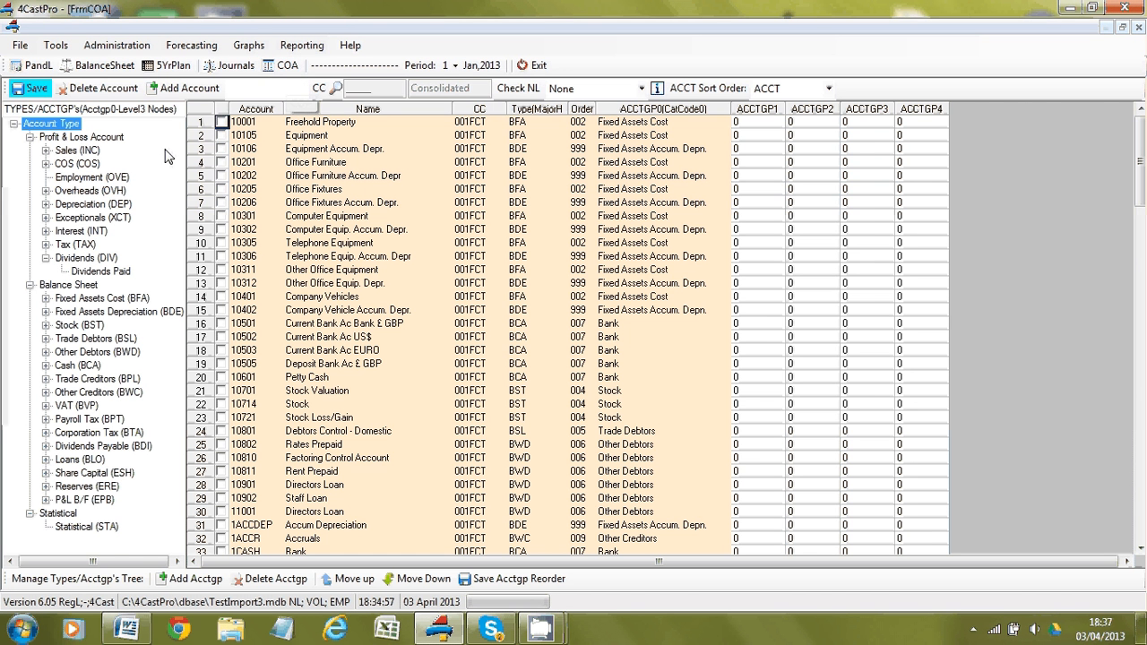
left_click(46, 151)
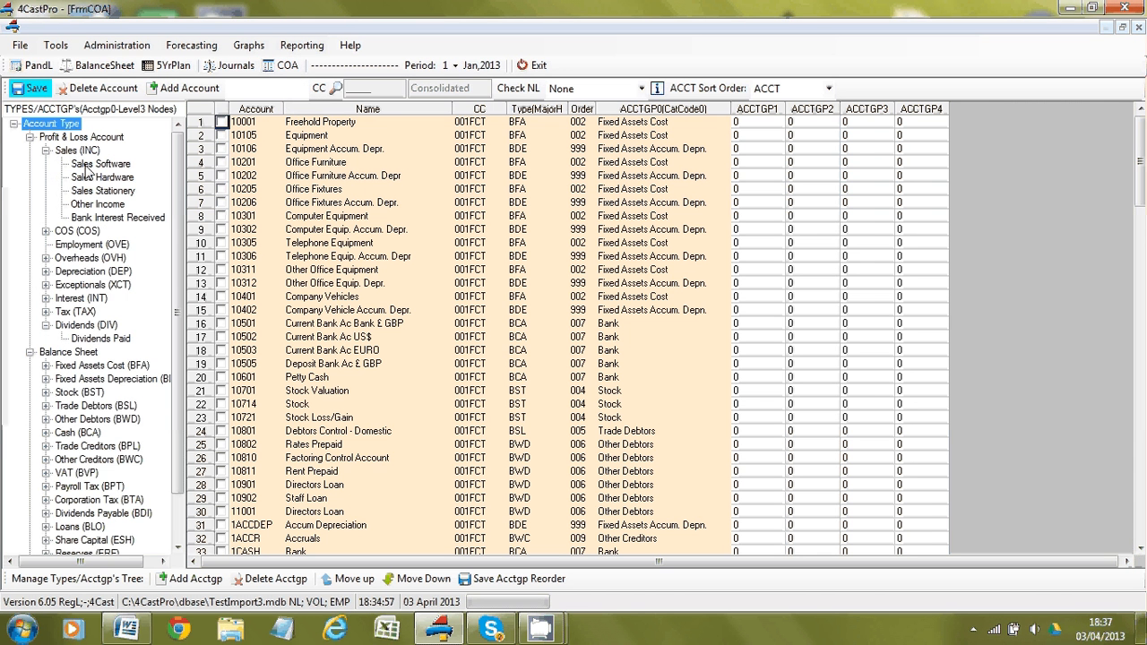
left_click(46, 258)
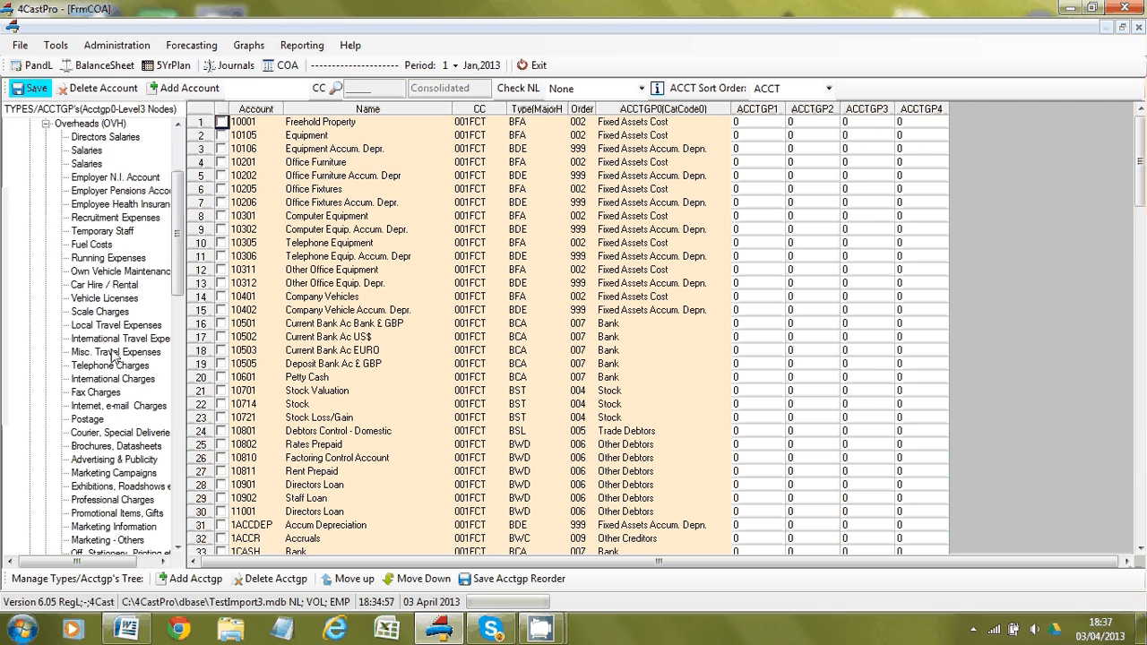
left_click(101, 68)
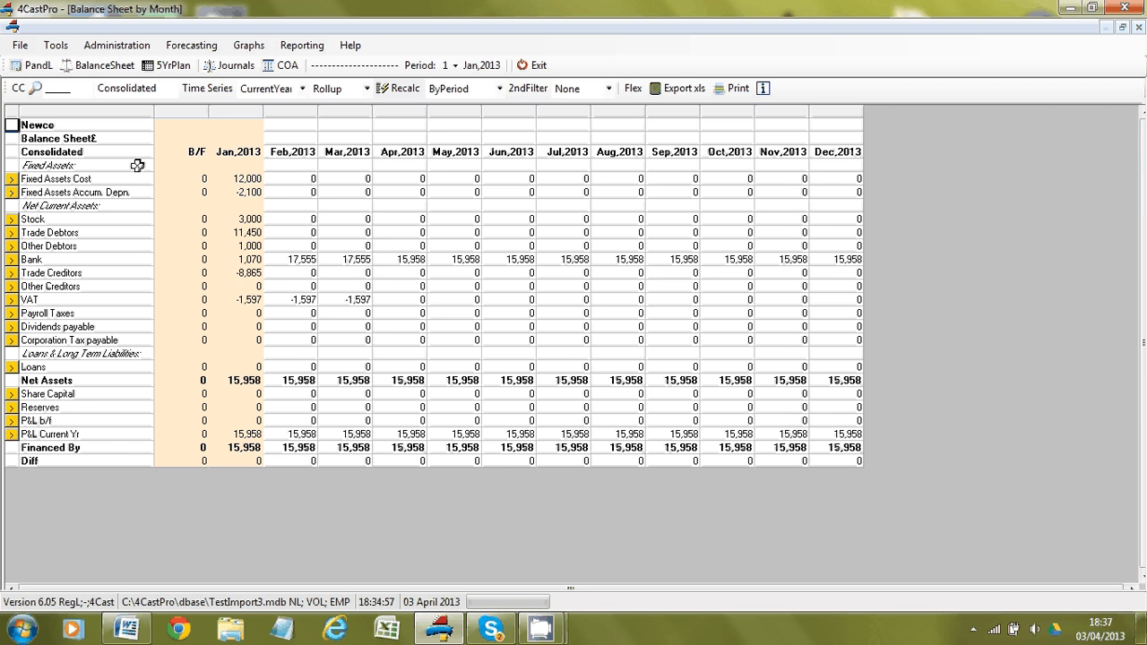
Step: Open the Import NL by month form and its example spreadsheet
left_click(21, 49)
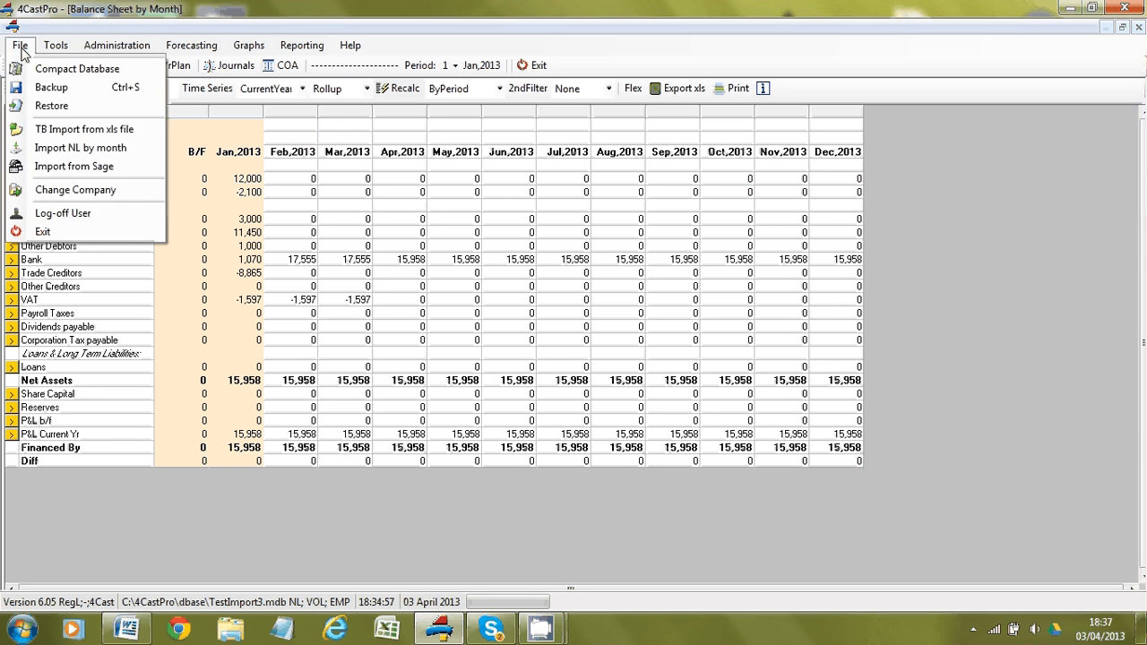
left_click(56, 150)
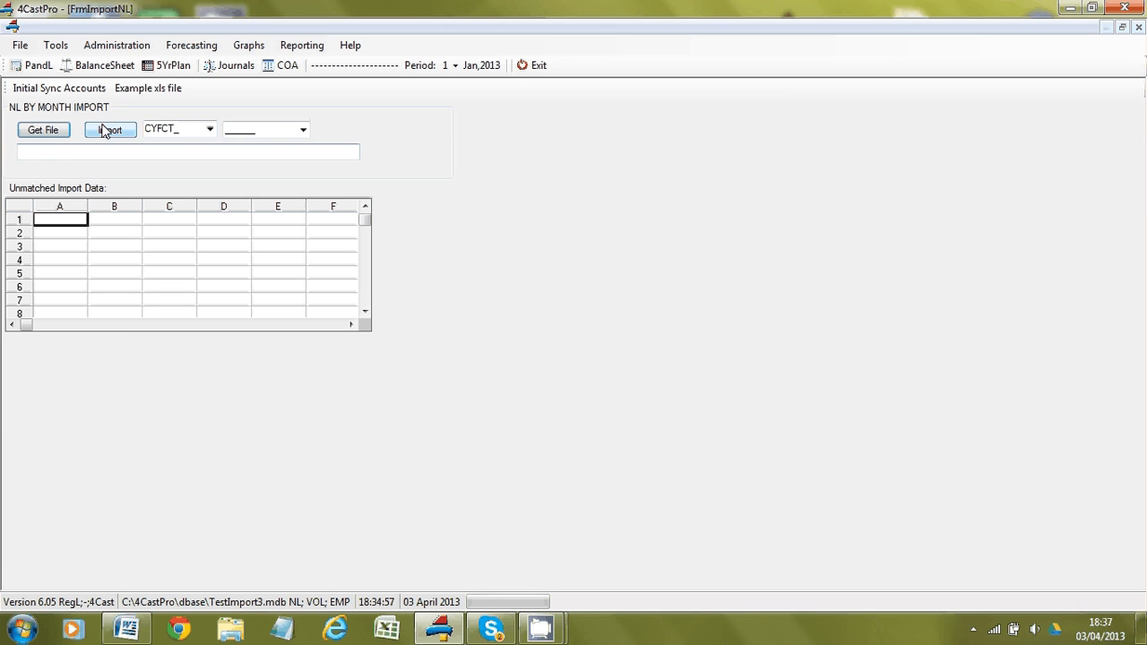
left_click(152, 94)
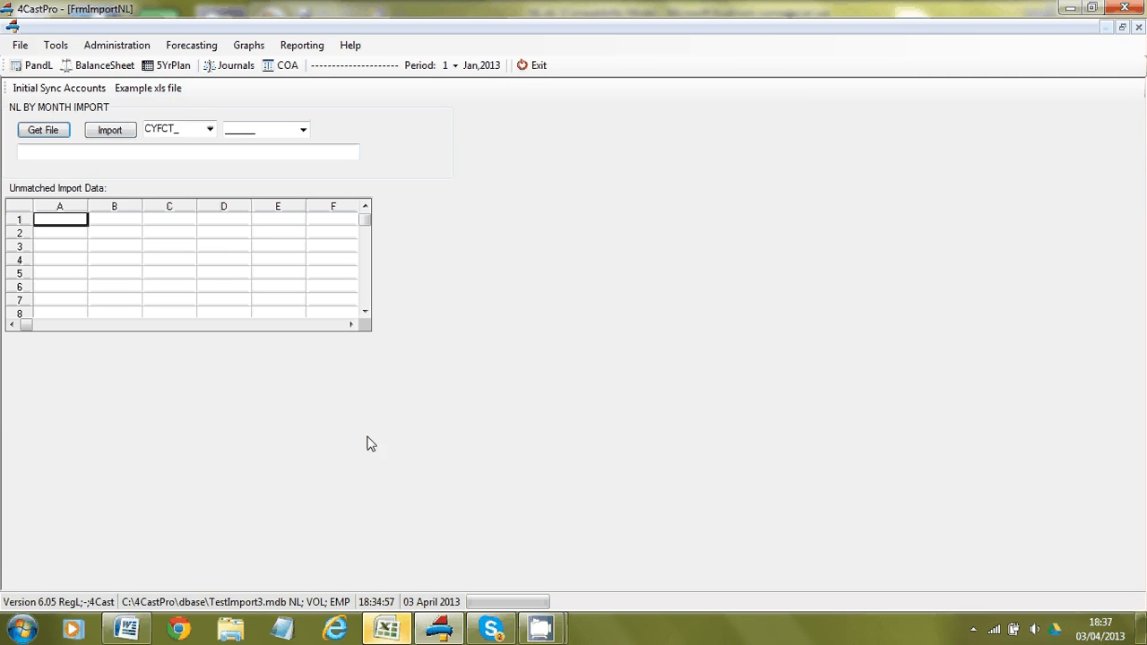
left_click(387, 629)
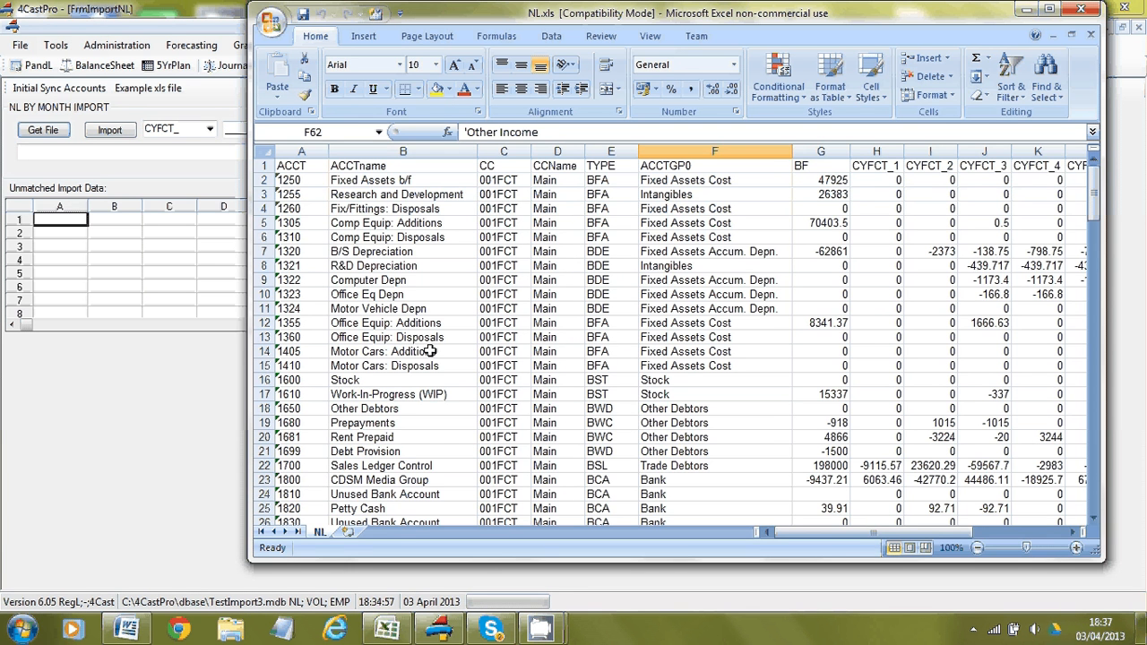
left_click(408, 308)
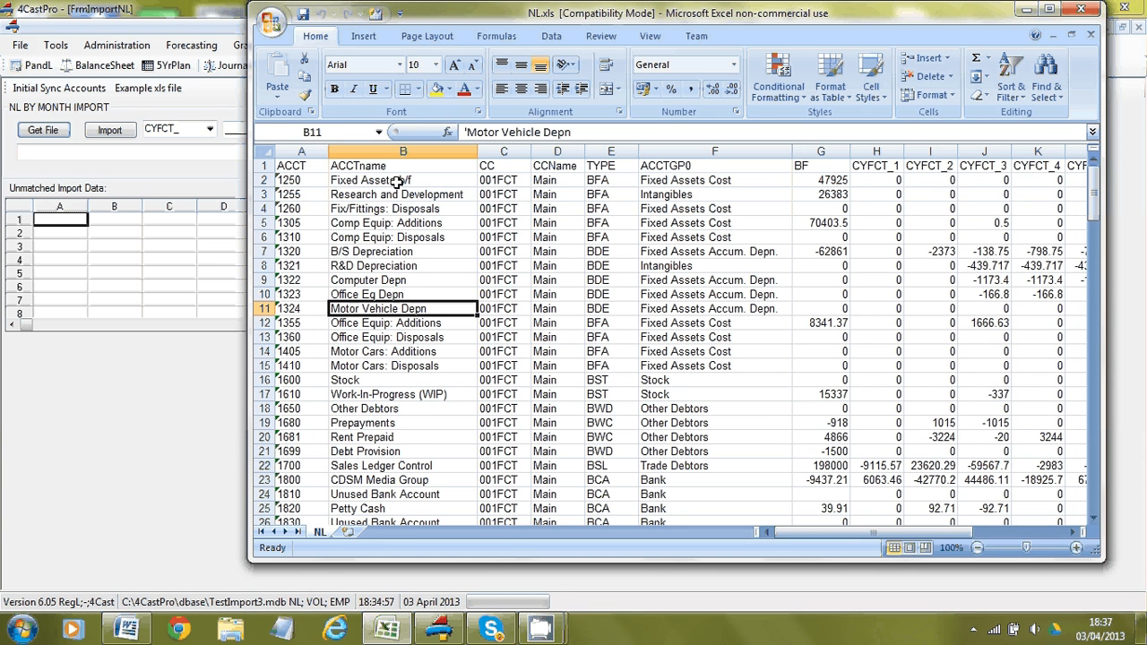
left_click(379, 131)
left_click(355, 152)
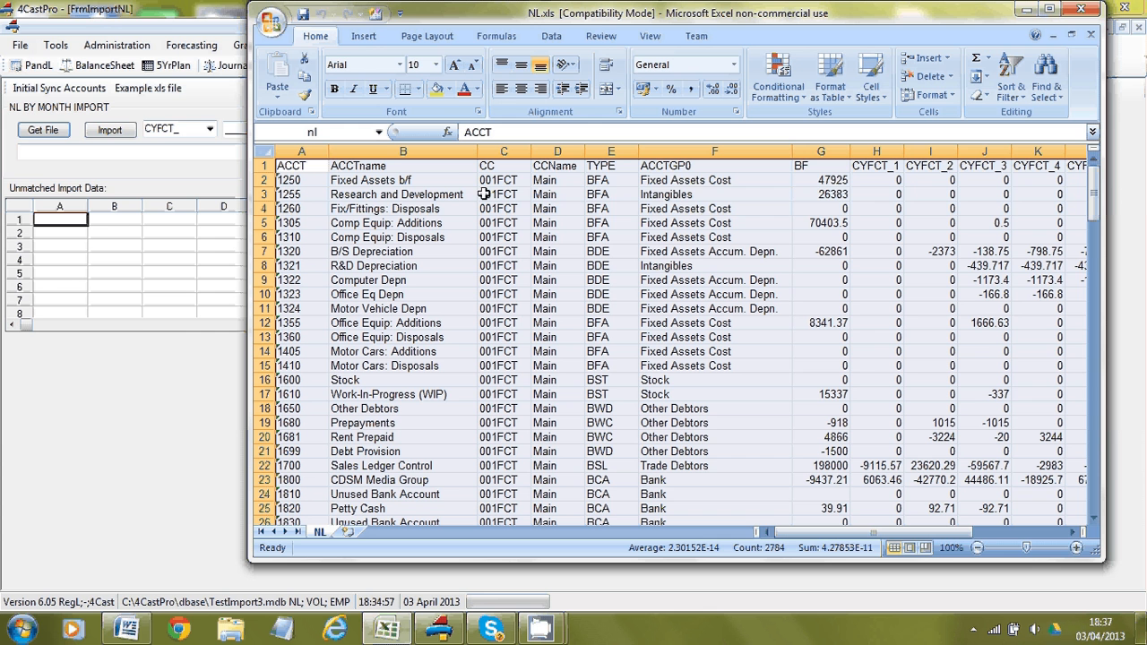
left_click(652, 190)
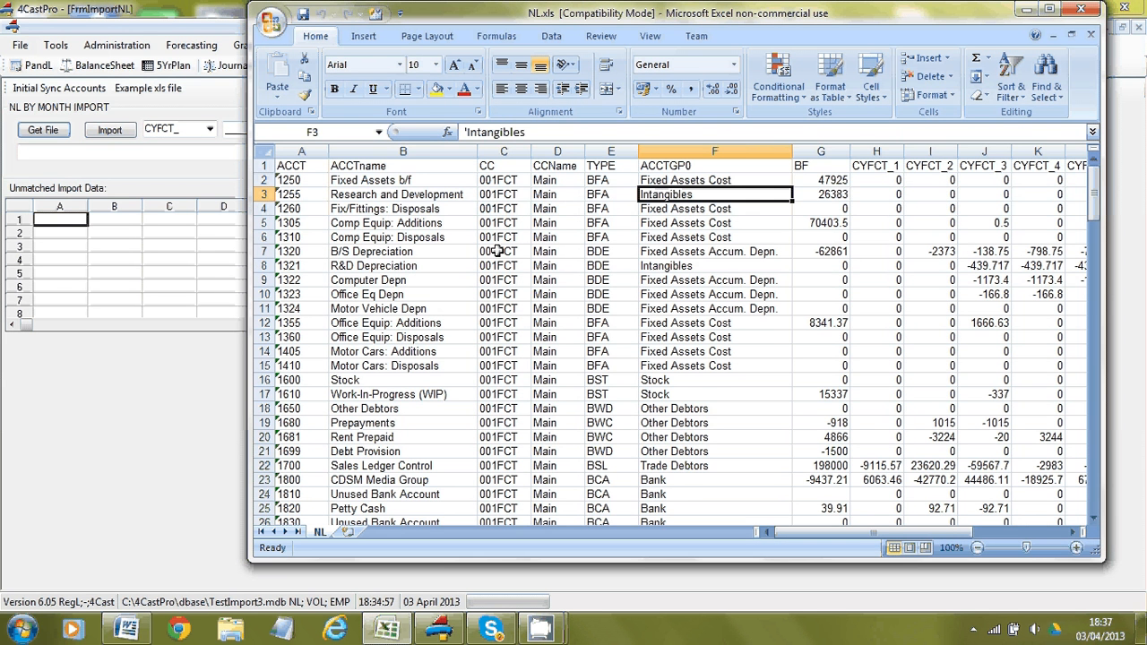
key("Right")
key("Right")
key("Right")
key("Right")
key("Right")
key("Right")
key("Right")
key("Right")
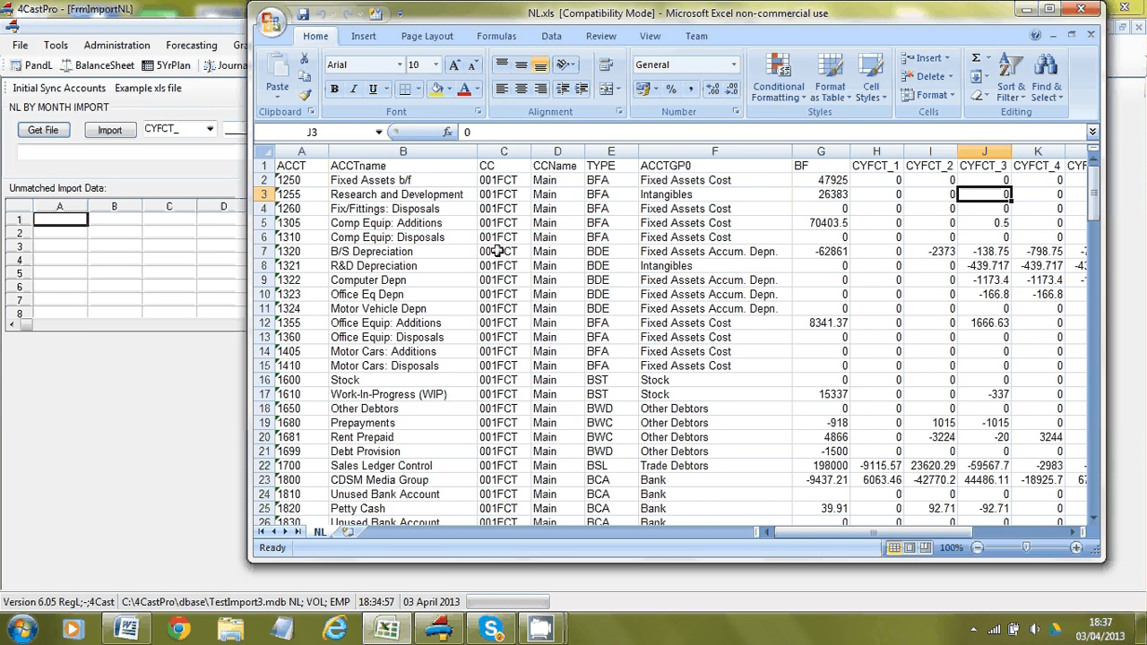
key("Right")
key("Right")
key("Right")
key("Right")
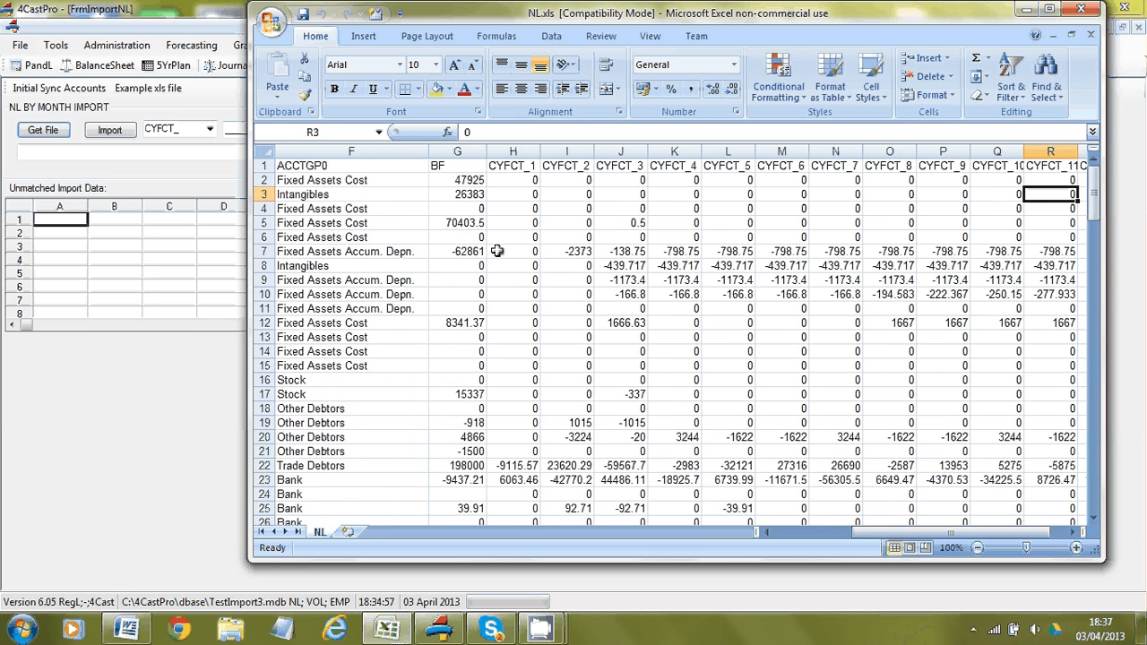
key("Right")
key("Right")
key("Left")
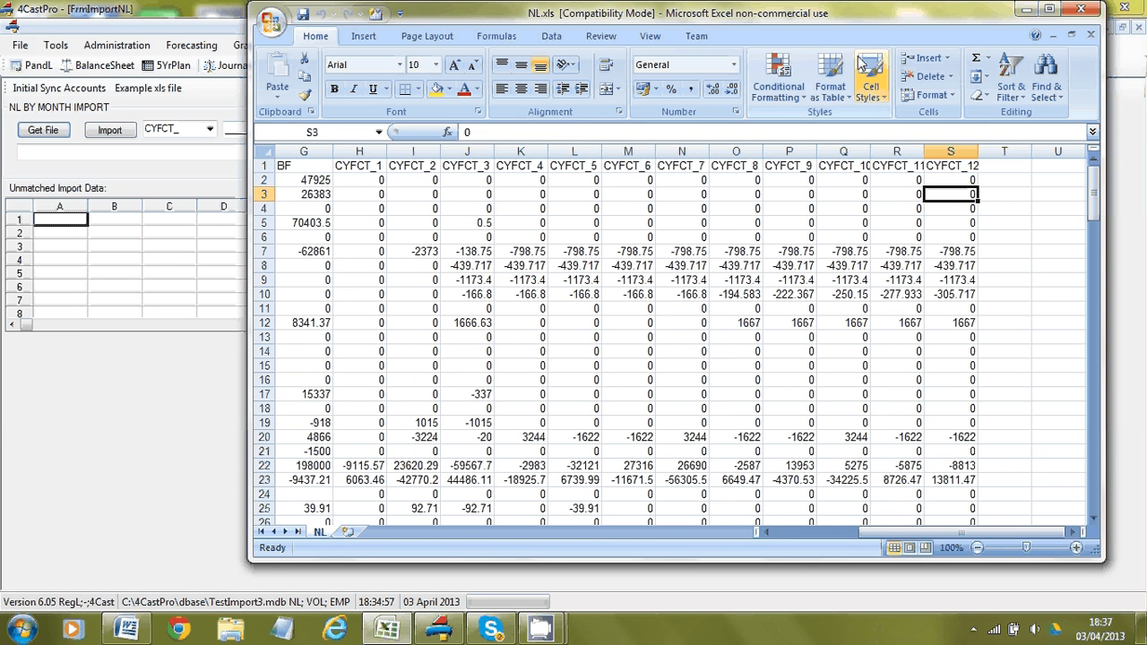
left_click(1081, 9)
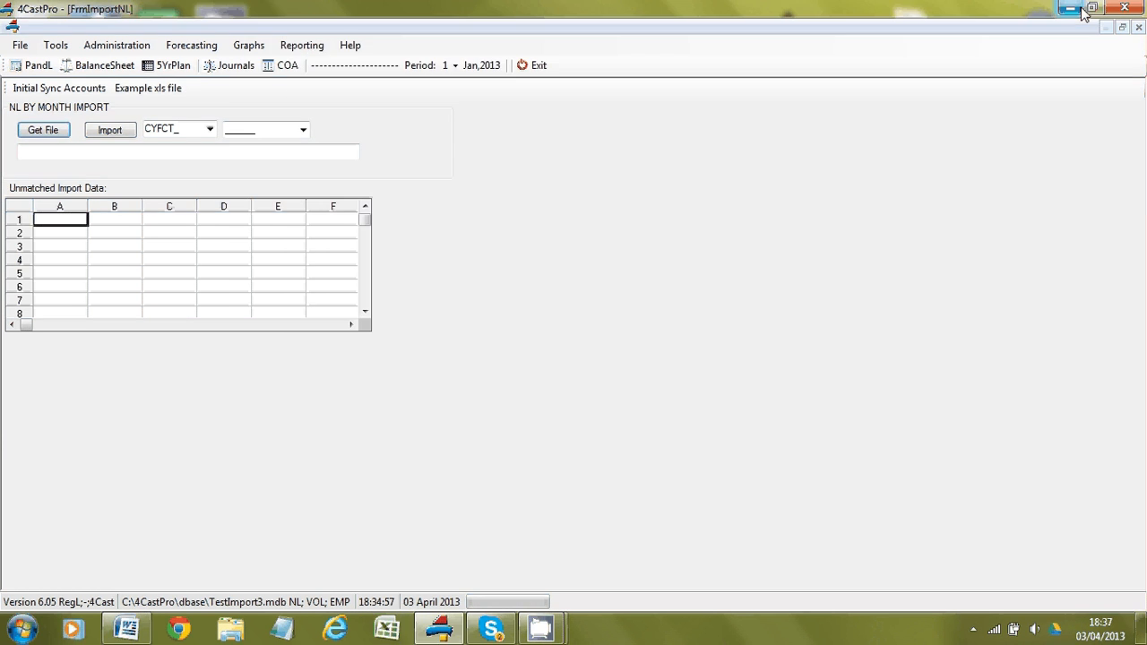
Step: Set the current period to 12 (Dec 2013) and reopen the NL by Month Import form
left_click(450, 67)
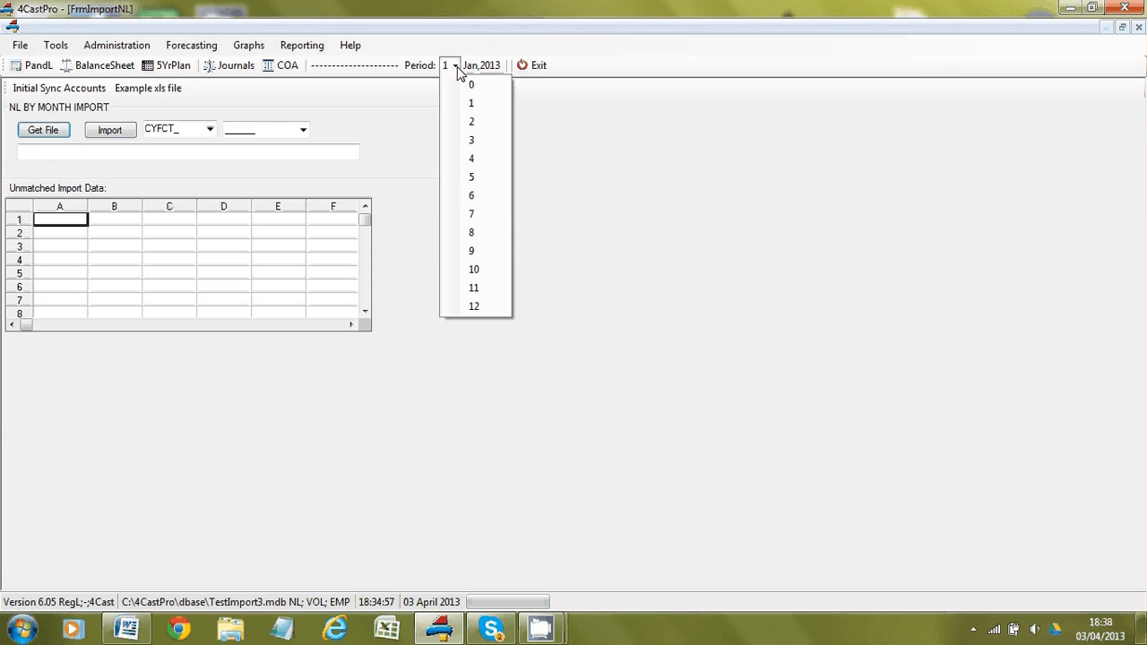
left_click(476, 307)
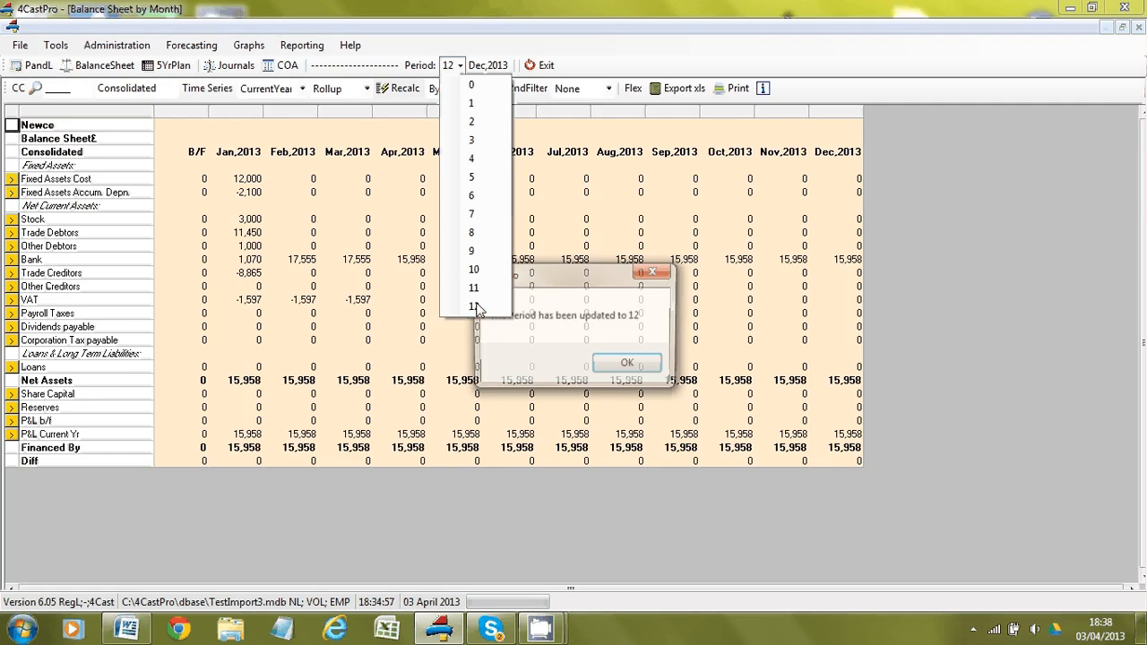
left_click(620, 367)
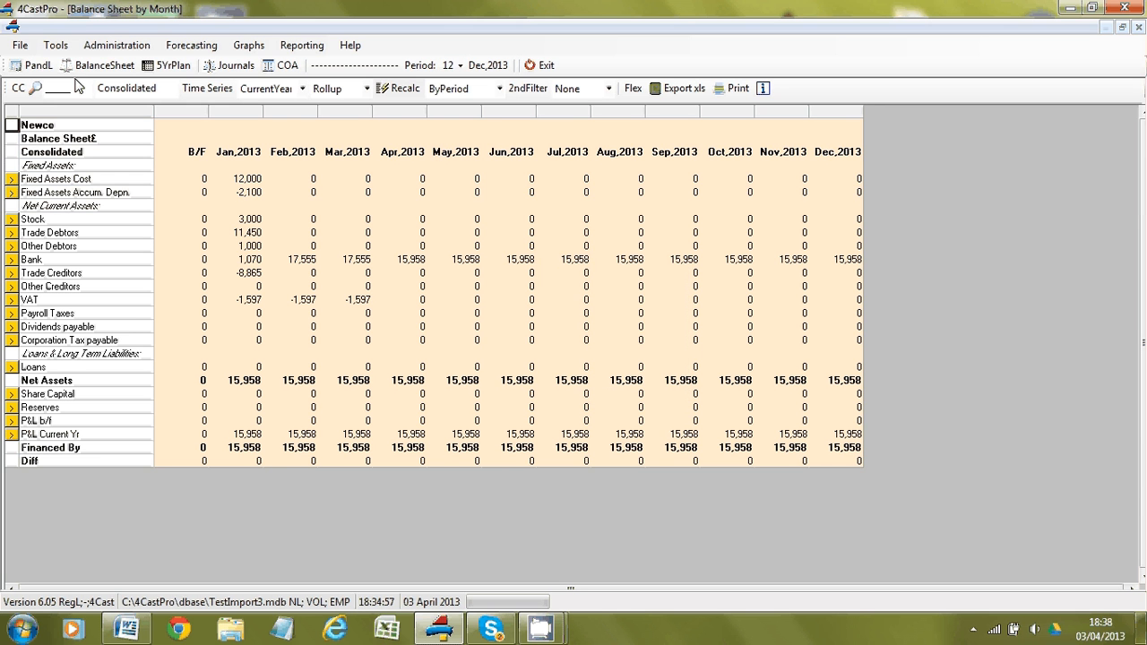
left_click(19, 46)
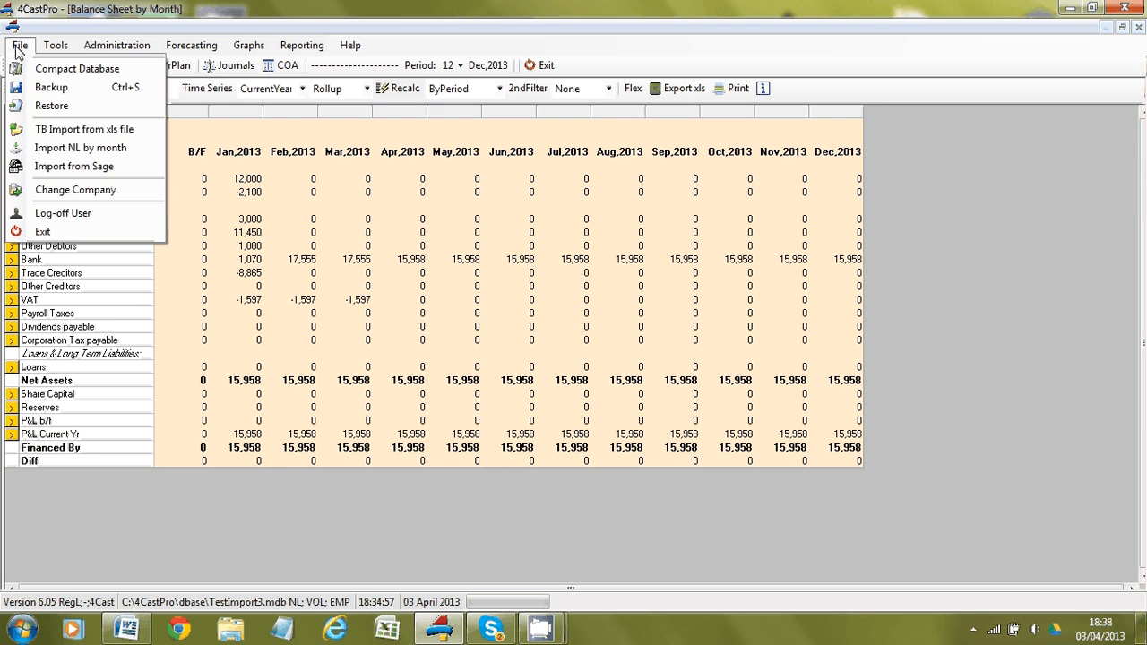
left_click(52, 151)
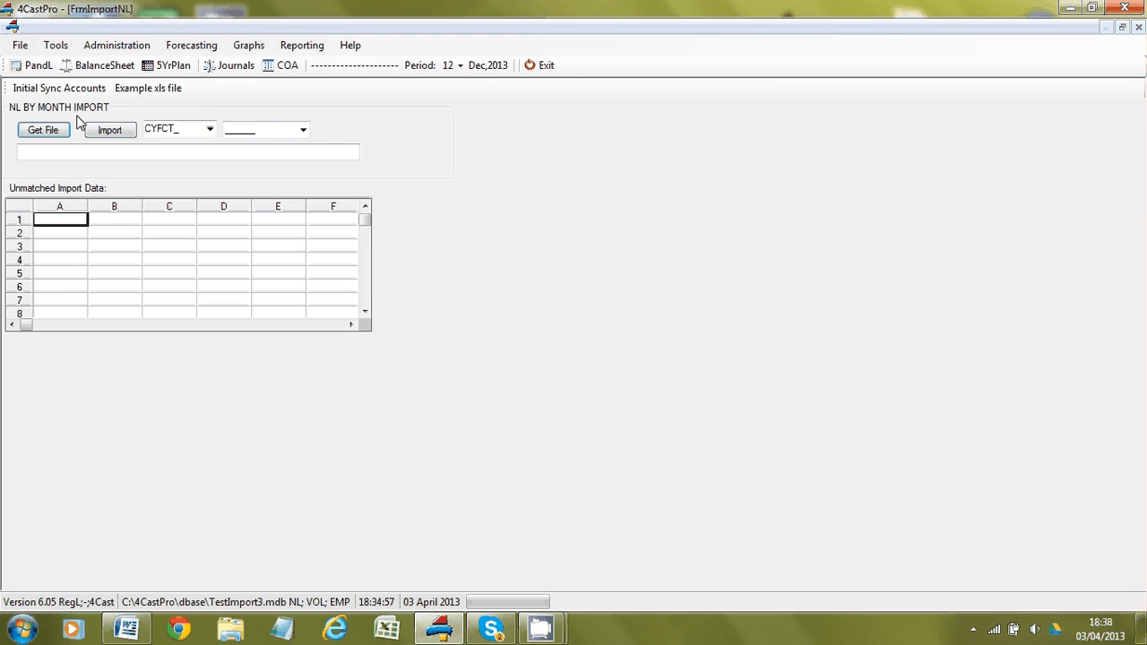
Step: Target cost centre 001FCT, load NL.xls from the Import folder, and begin account syncing
left_click(301, 132)
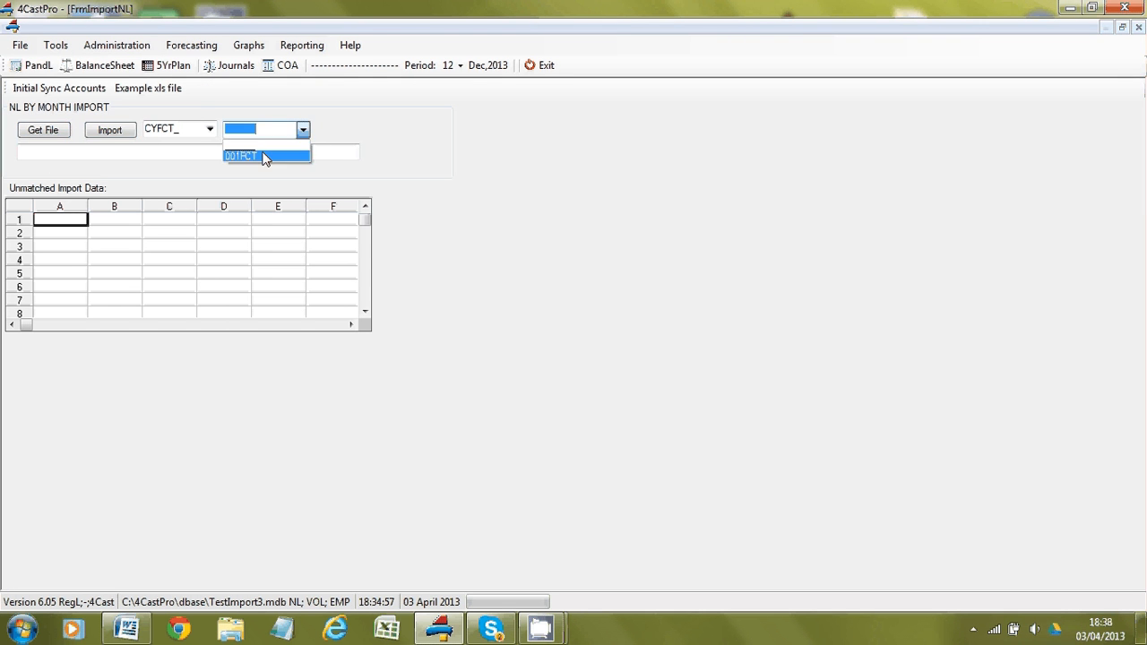
left_click(266, 157)
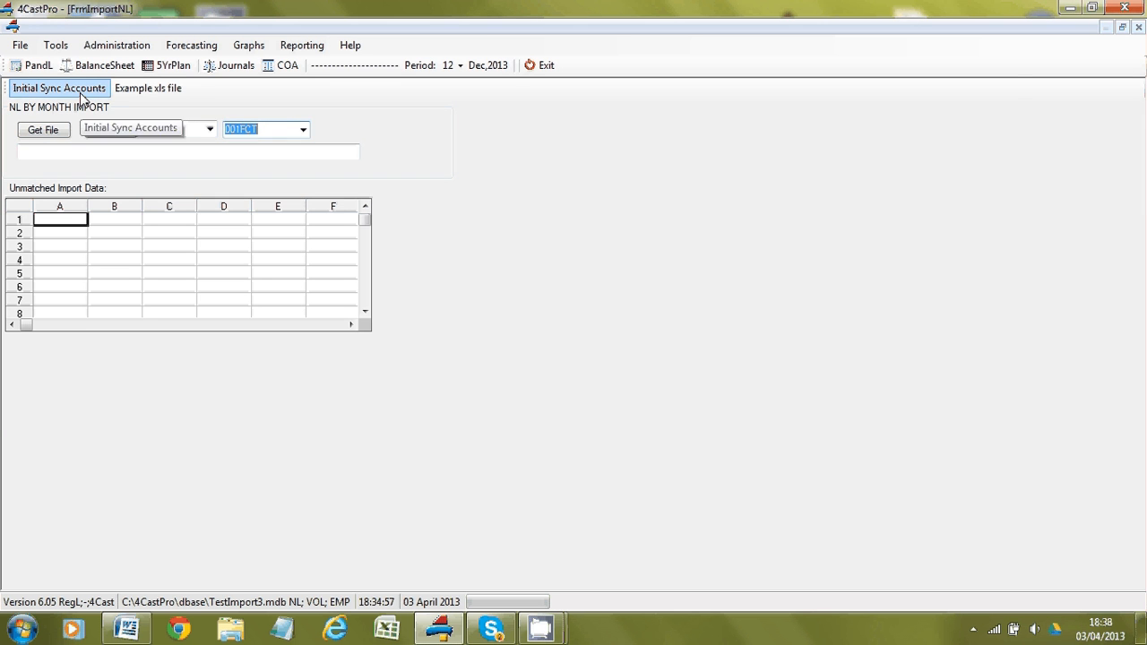
left_click(60, 132)
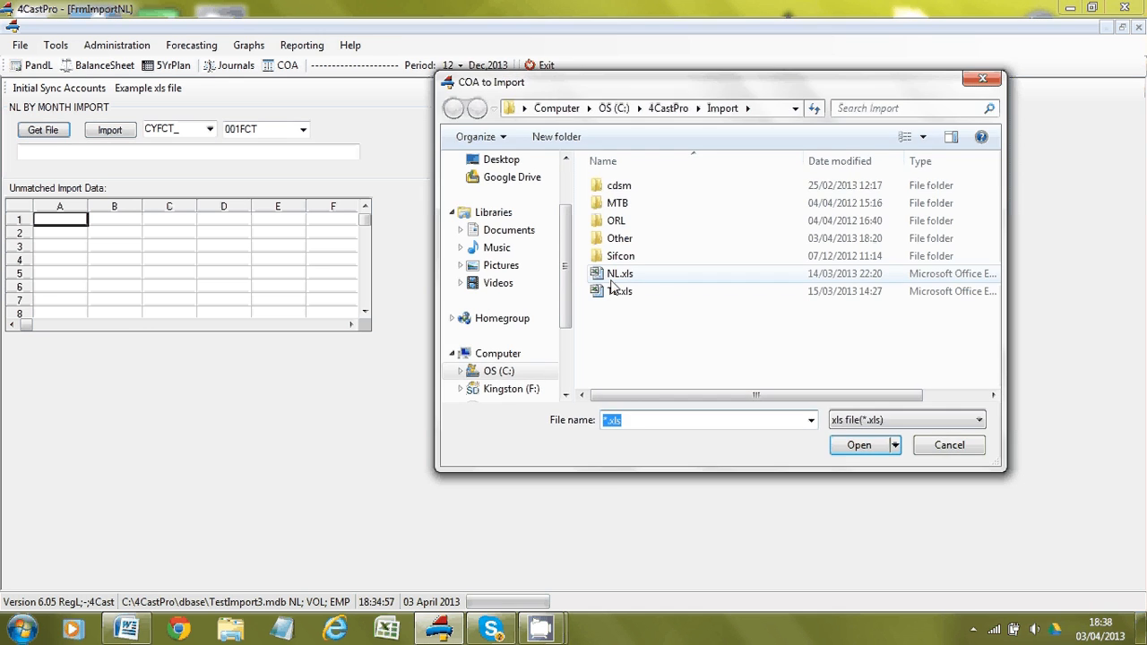
double_click(618, 275)
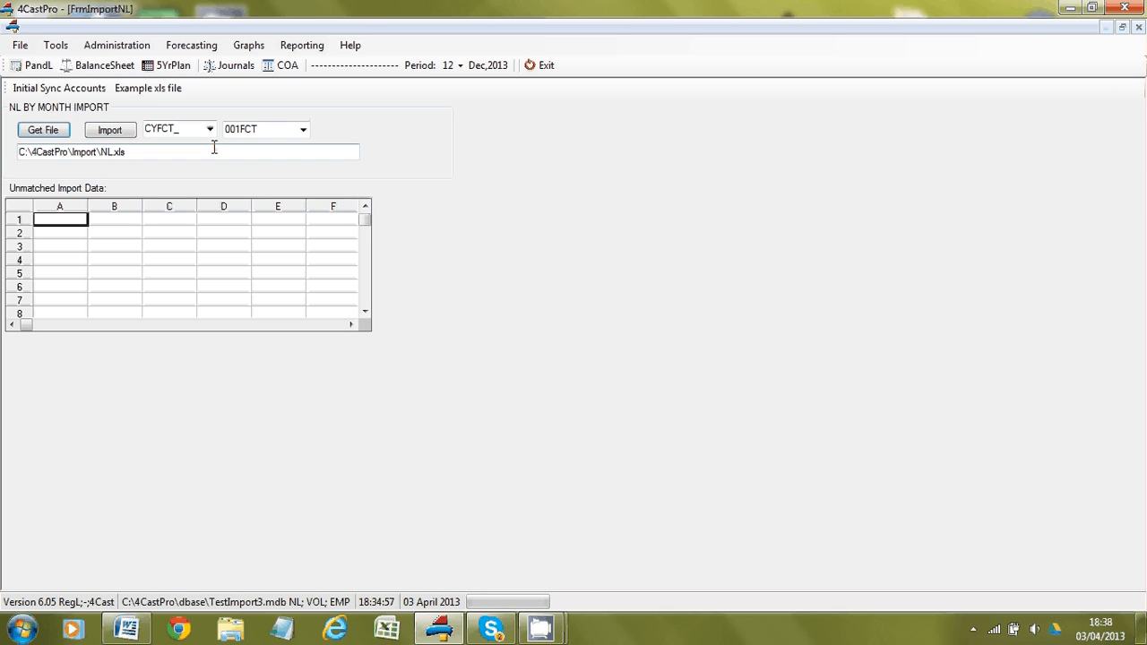
left_click(61, 90)
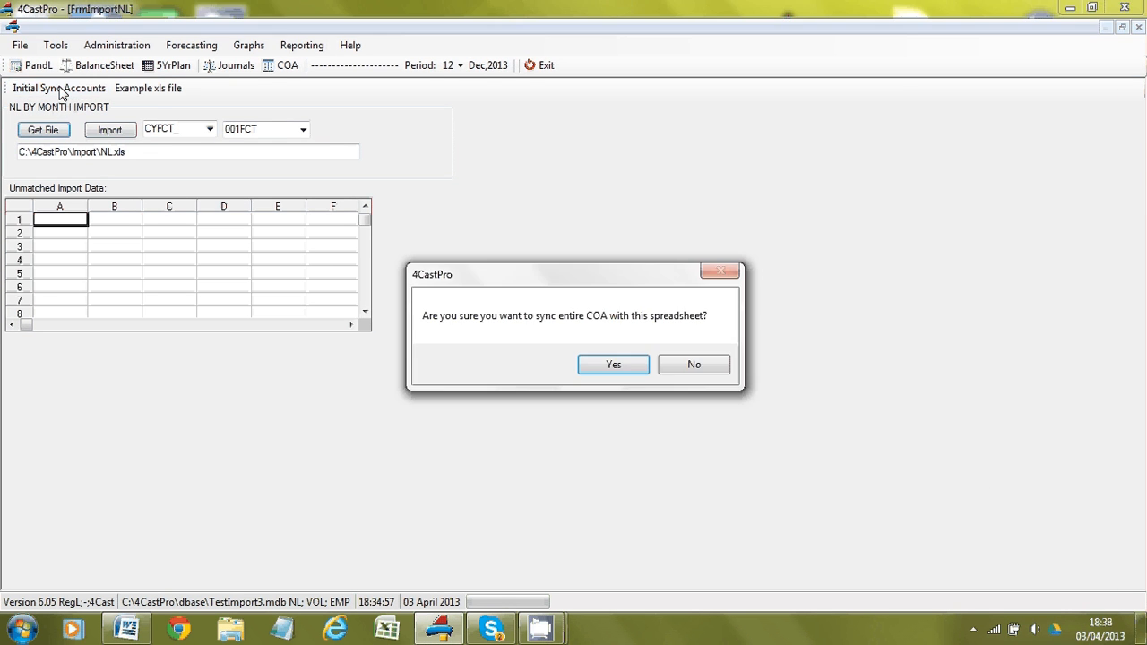
Step: Confirm syncing the full chart of accounts and importing the ACCTGP0 groups
left_click(609, 365)
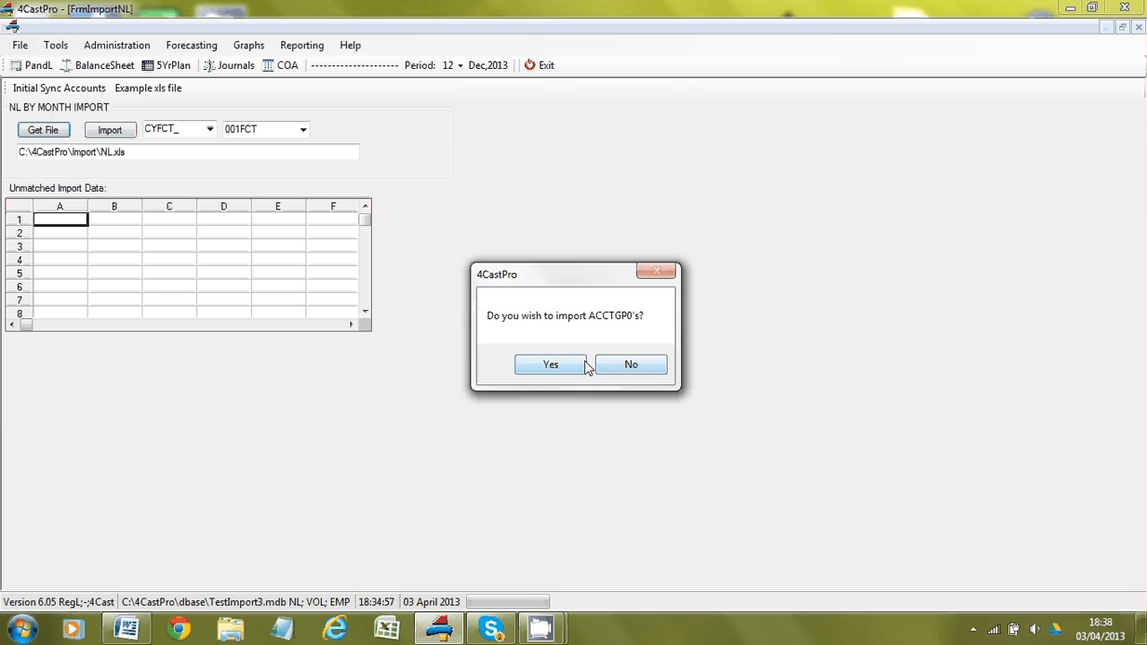
left_click(568, 367)
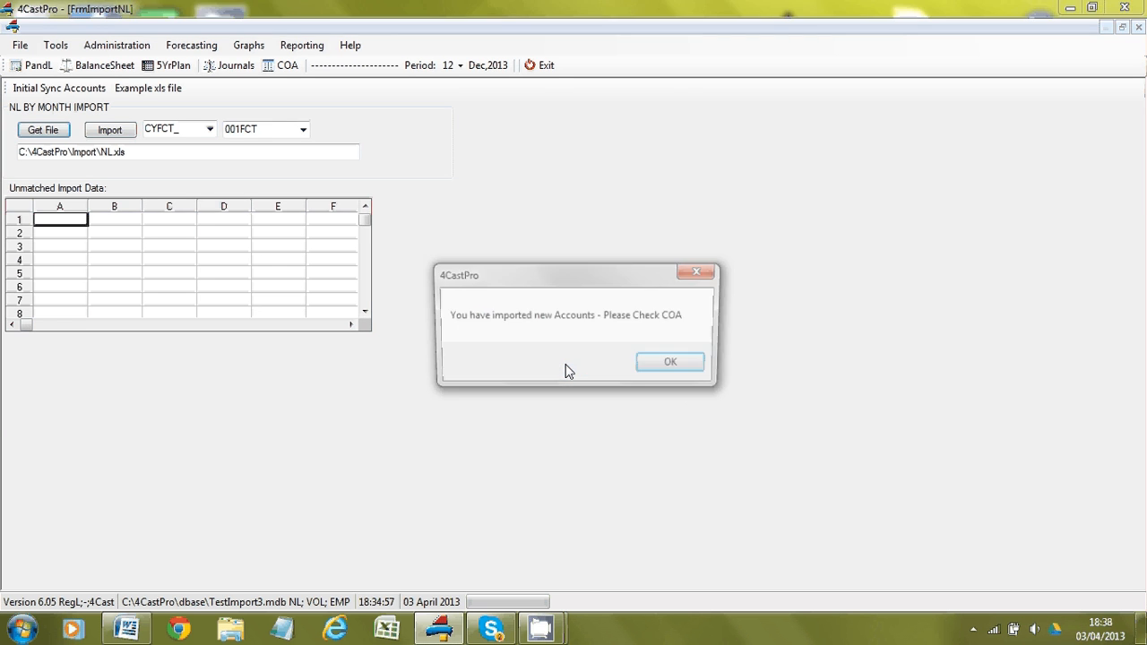
left_click(660, 373)
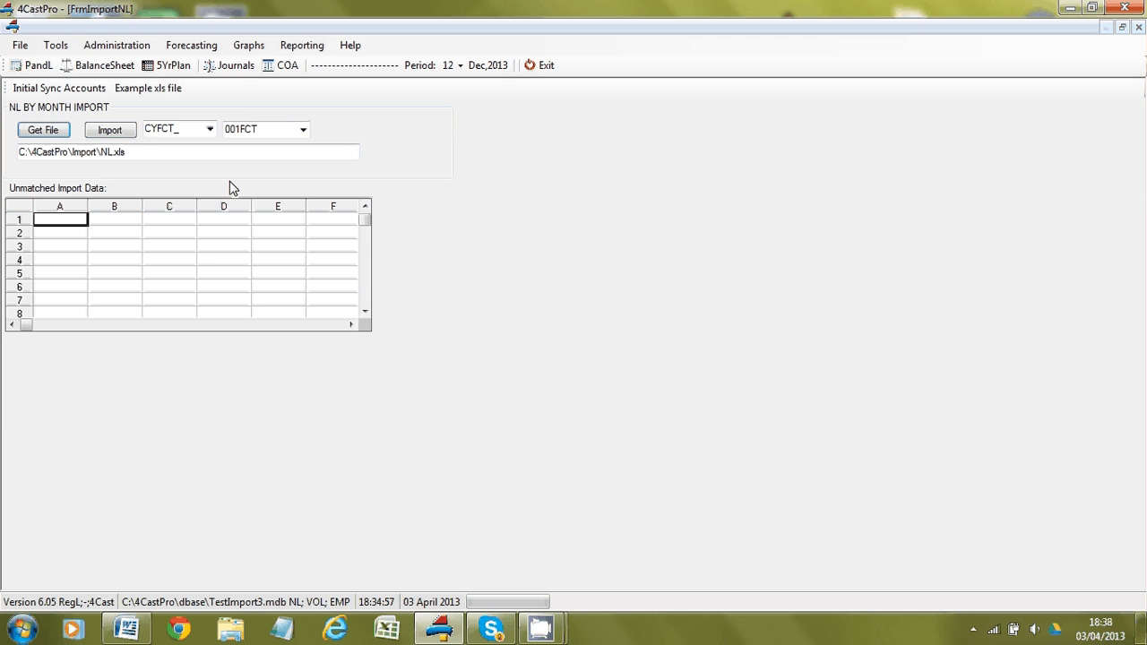
Step: Import the NL.xls monthly movements to period 12 and view the monthly P&L
left_click(111, 132)
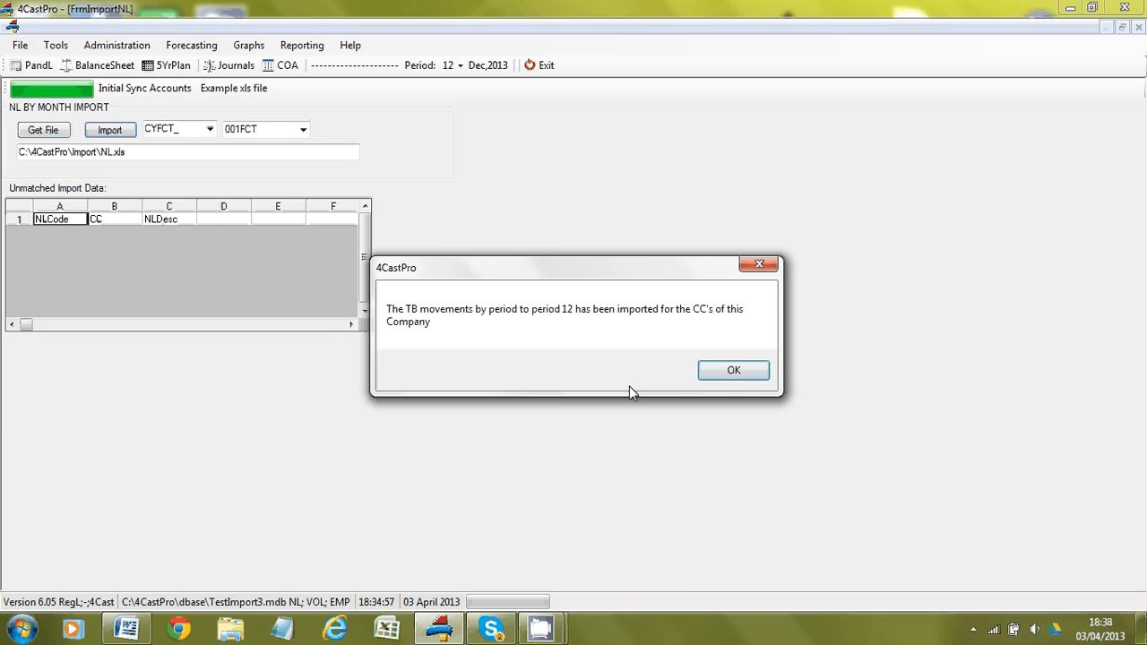
left_click(724, 376)
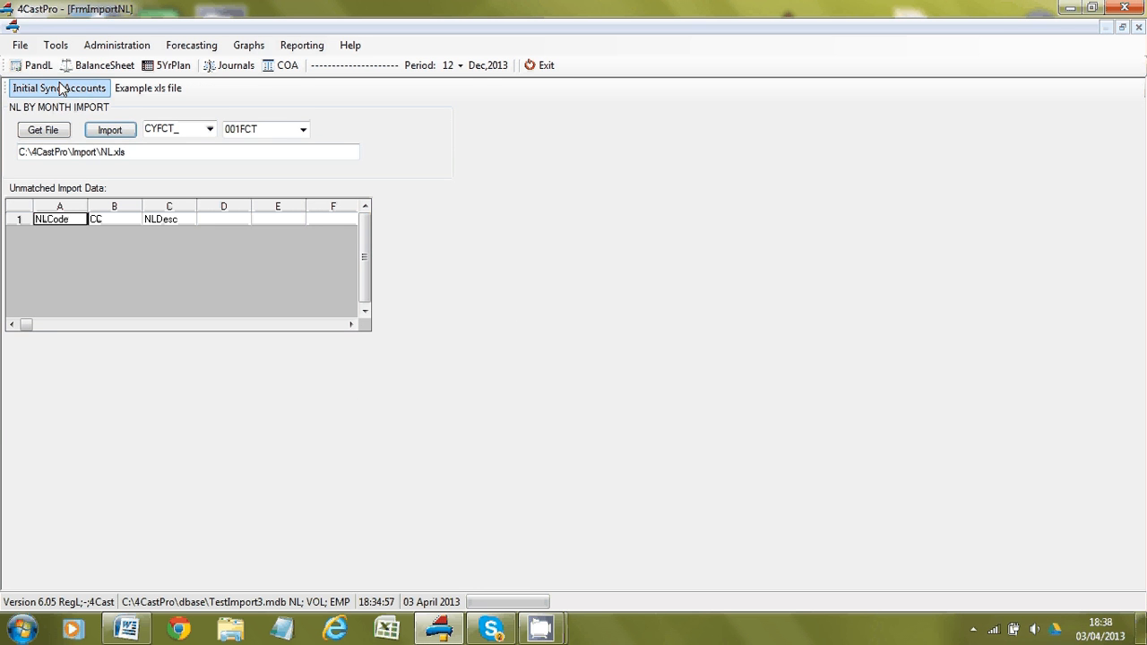
left_click(36, 65)
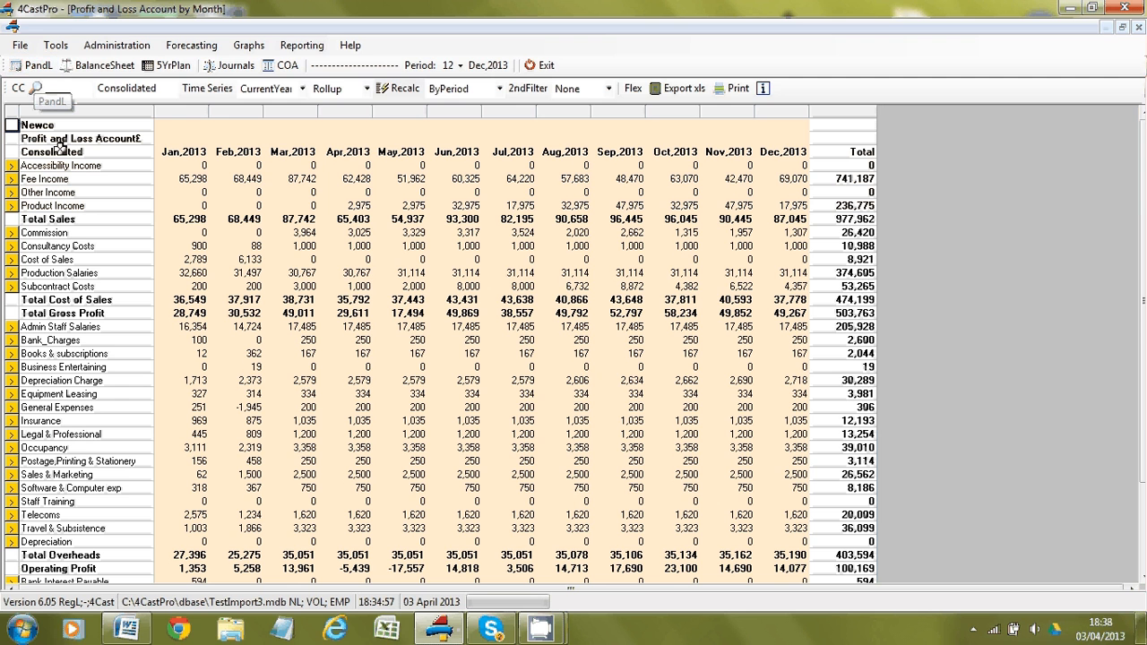
Step: Inspect the P&L's Other Income, Product Income, Commission, Cost of Sales, Subcontract Costs and Postage lines
left_click(76, 192)
left_click(79, 205)
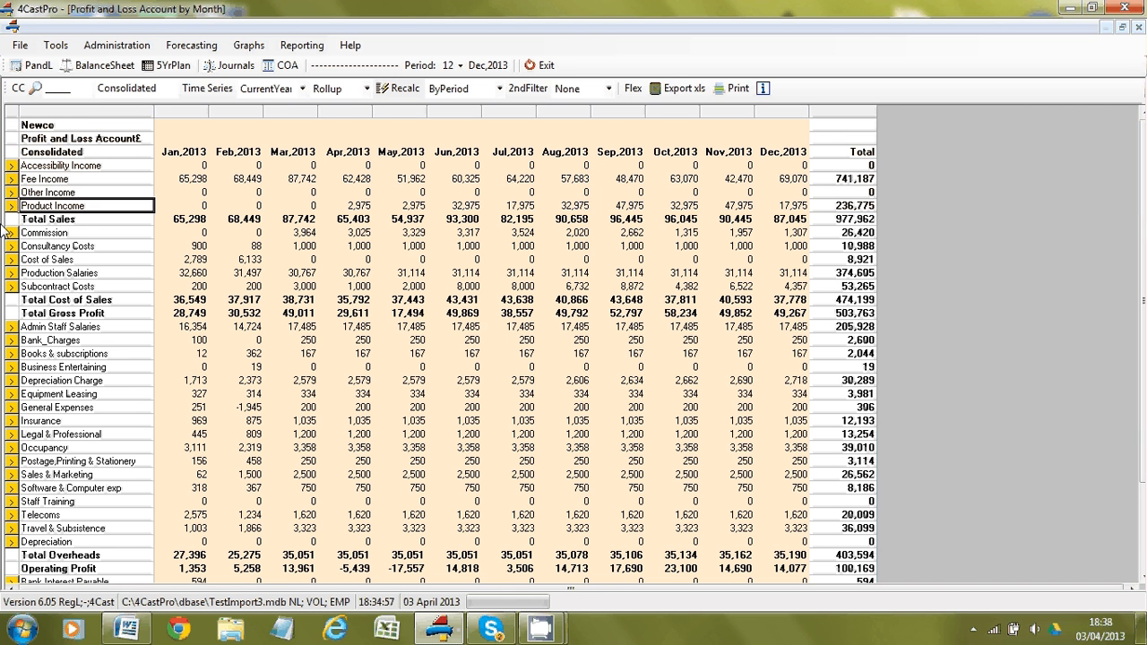
left_click(76, 232)
left_click(76, 259)
left_click(76, 286)
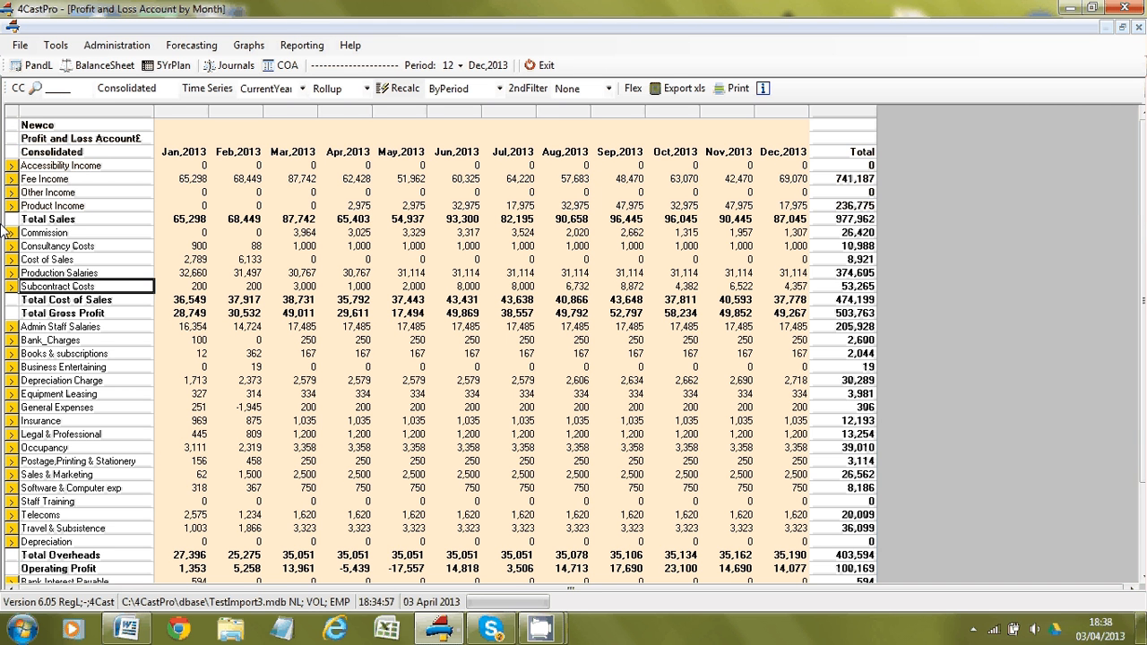
left_click(76, 461)
Step: Check Operating Profit, Total Overheads, Occupancy and Total Sales, then show the Balance Sheet by Month
left_click(76, 568)
left_click(76, 555)
left_click(76, 448)
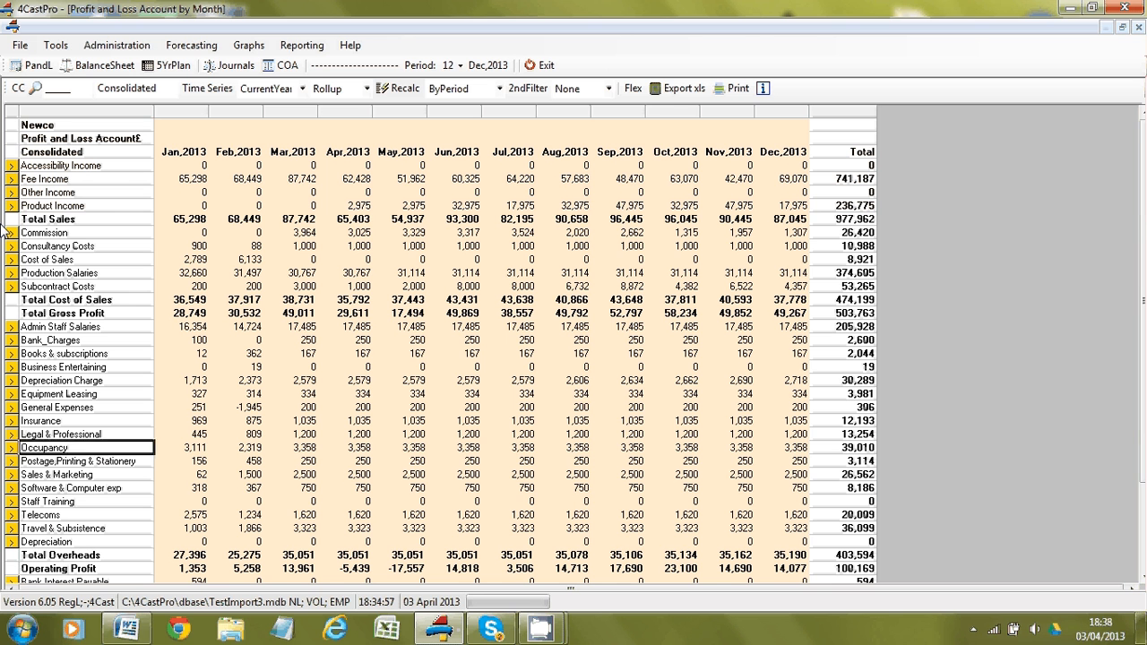
left_click(76, 286)
left_click(76, 259)
left_click(77, 219)
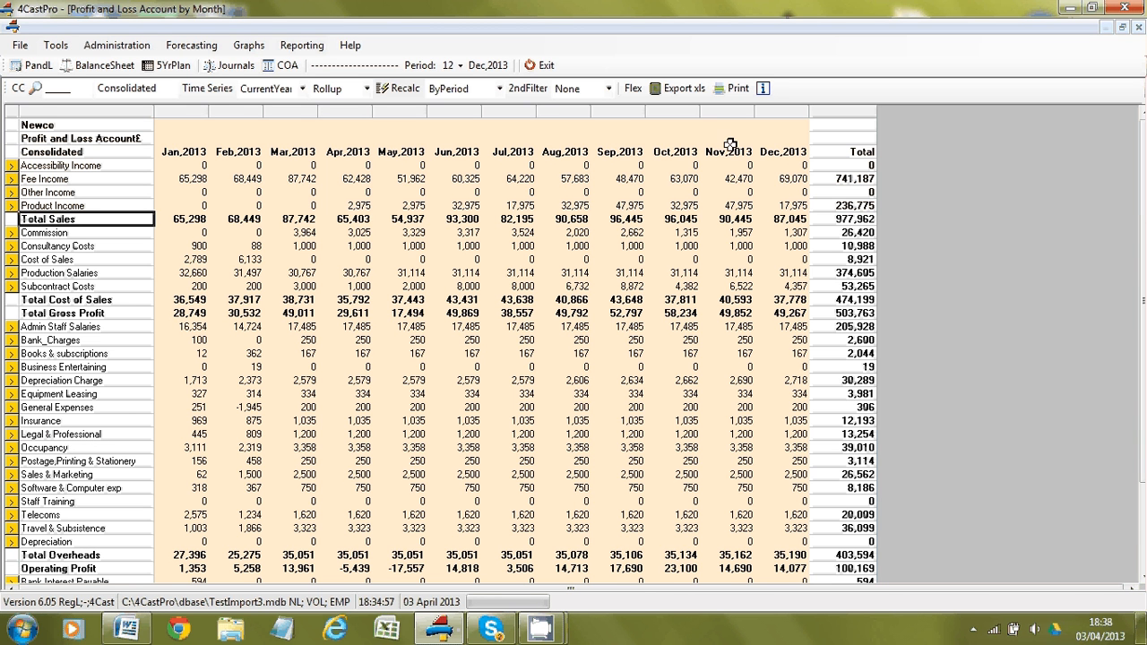
left_click(80, 71)
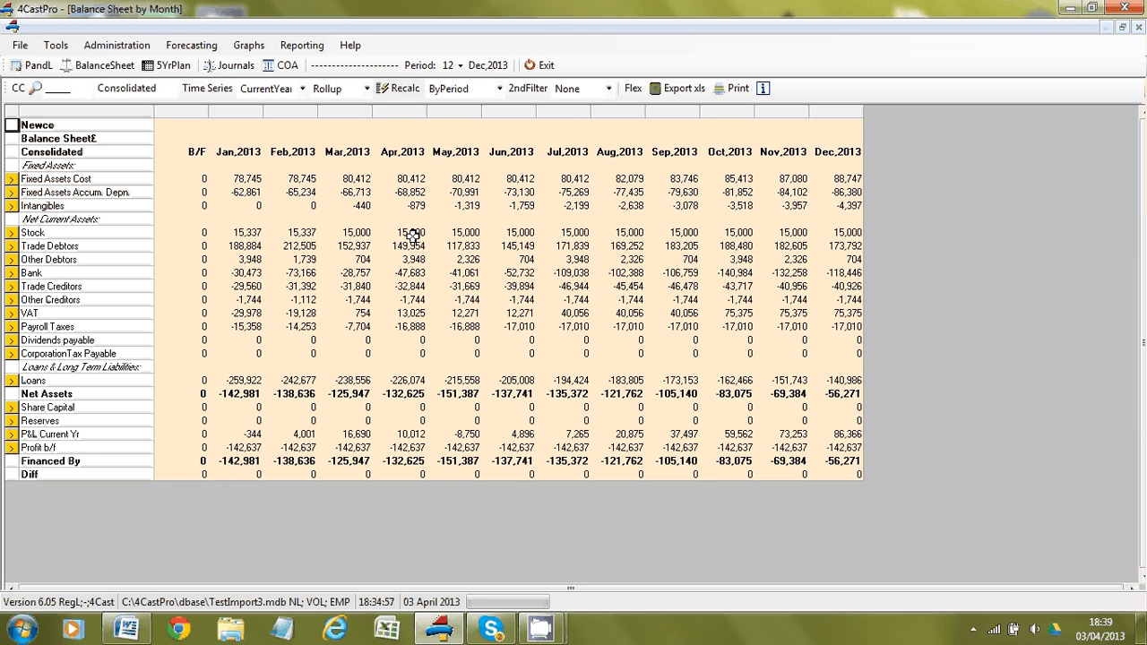
Step: After checking the Jan–Dec 2013 balance sheet, switch to the COA account list
left_click(285, 65)
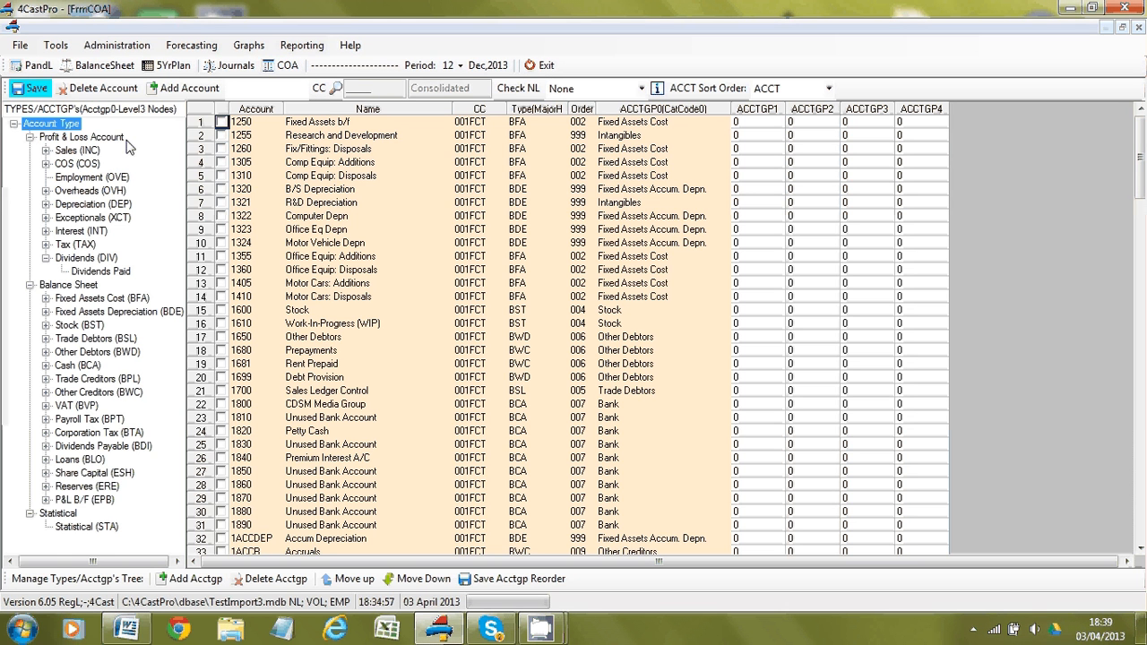
Step: Expand Sales (INC) and Overheads (OVH) in the Account Type tree, then close 4CastPro
left_click(48, 151)
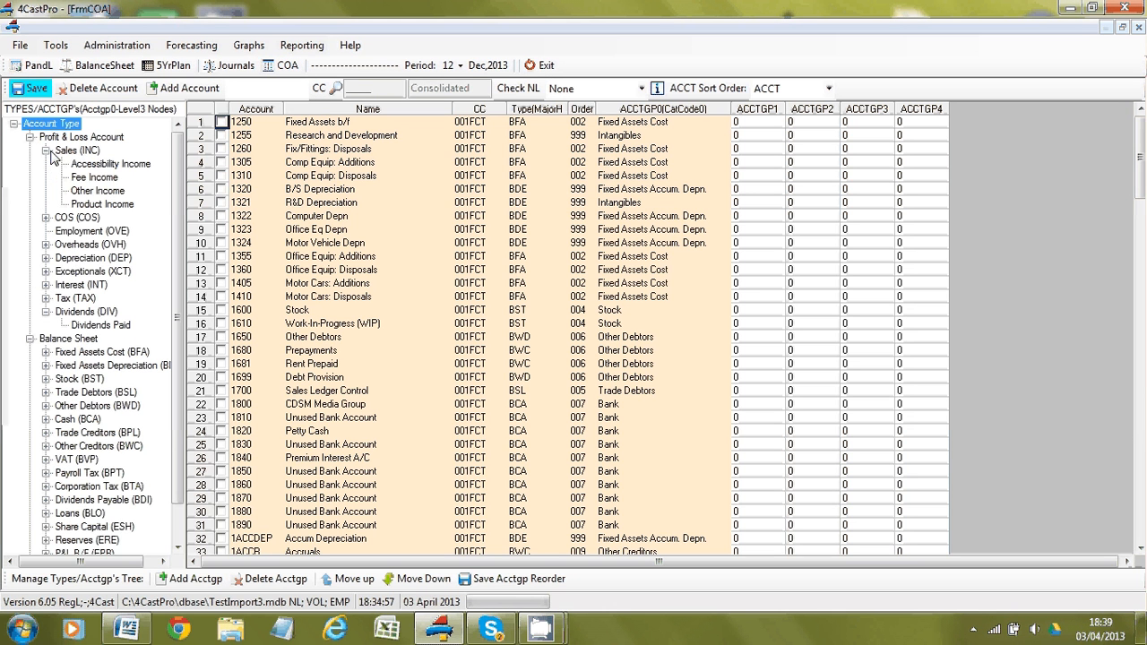
left_click(46, 244)
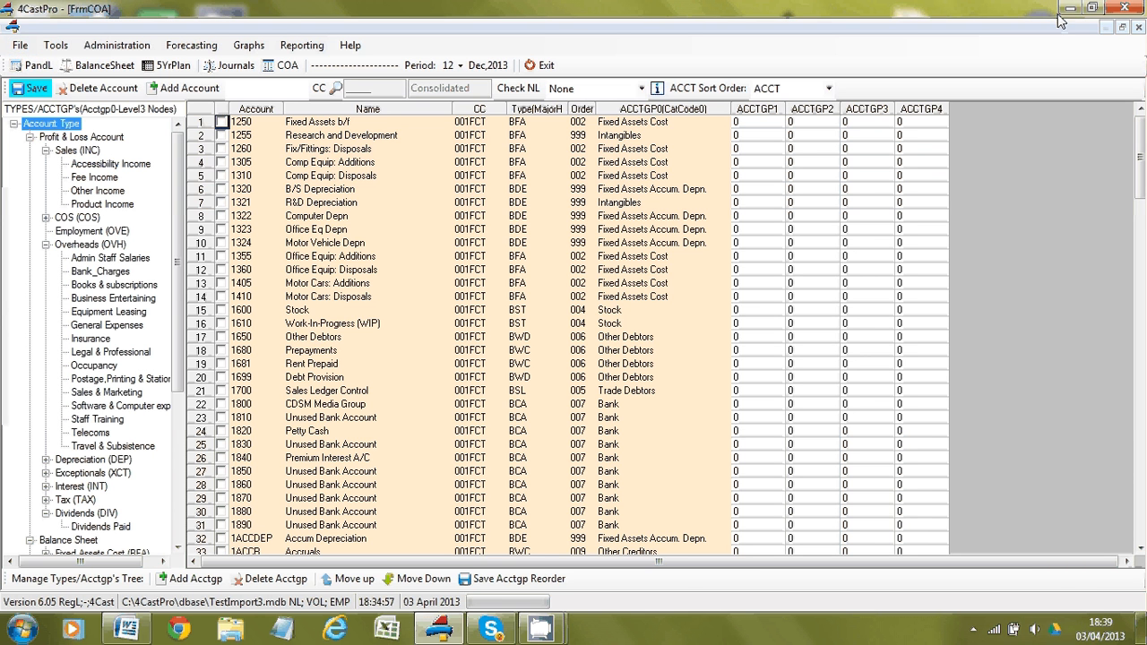
left_click(1123, 9)
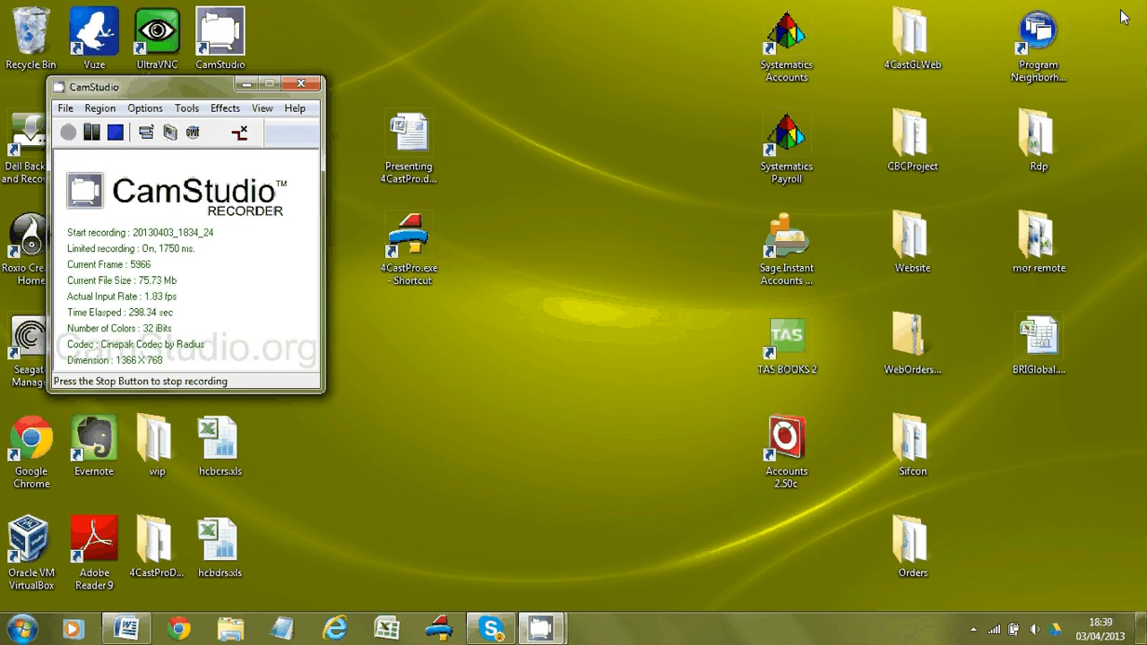